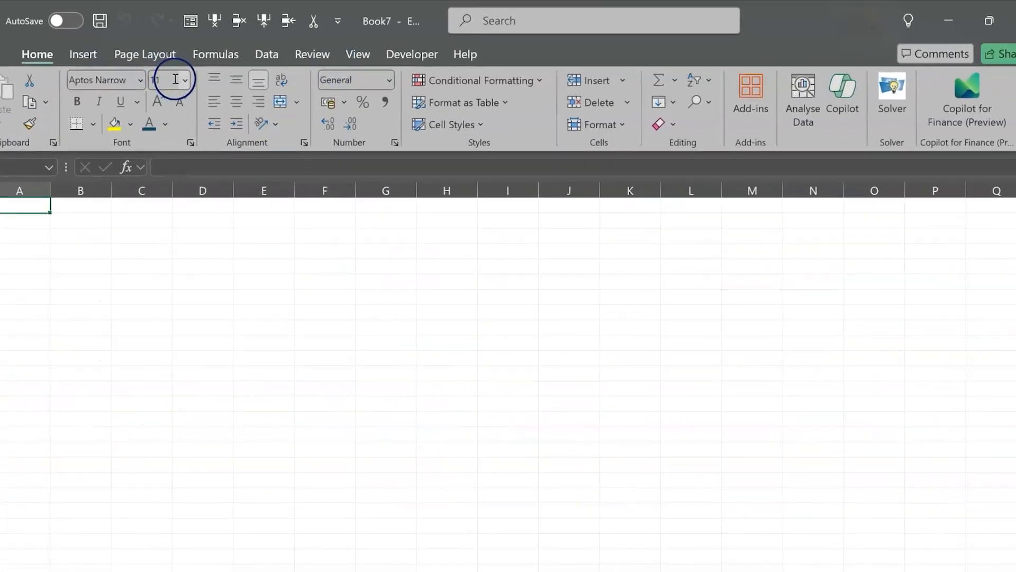
- Save the new workbook to Documents under the file name "Guest List tracker"
{"action": "left_click", "coordinate": [372, 25]}
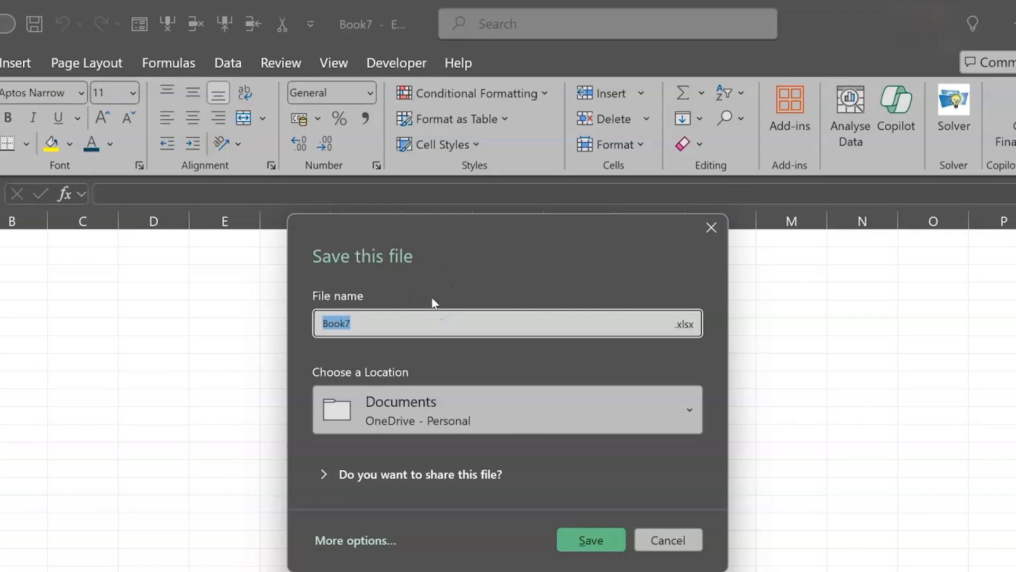
{"action": "type", "text": "Guest List tracker"}
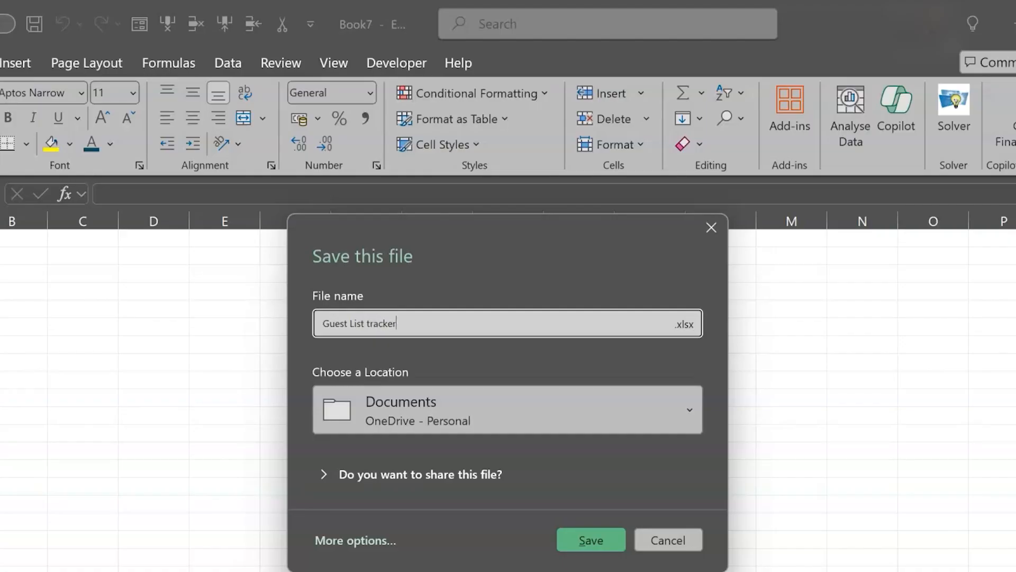
{"action": "left_click", "coordinate": [600, 541]}
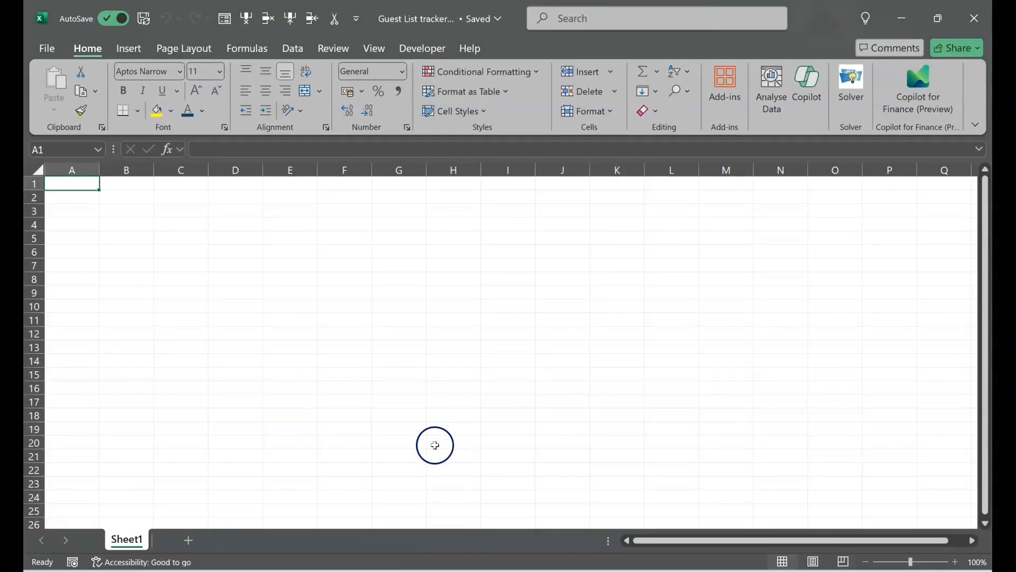
- Rename the first worksheet to "Lists"
{"action": "double_click", "coordinate": [130, 540]}
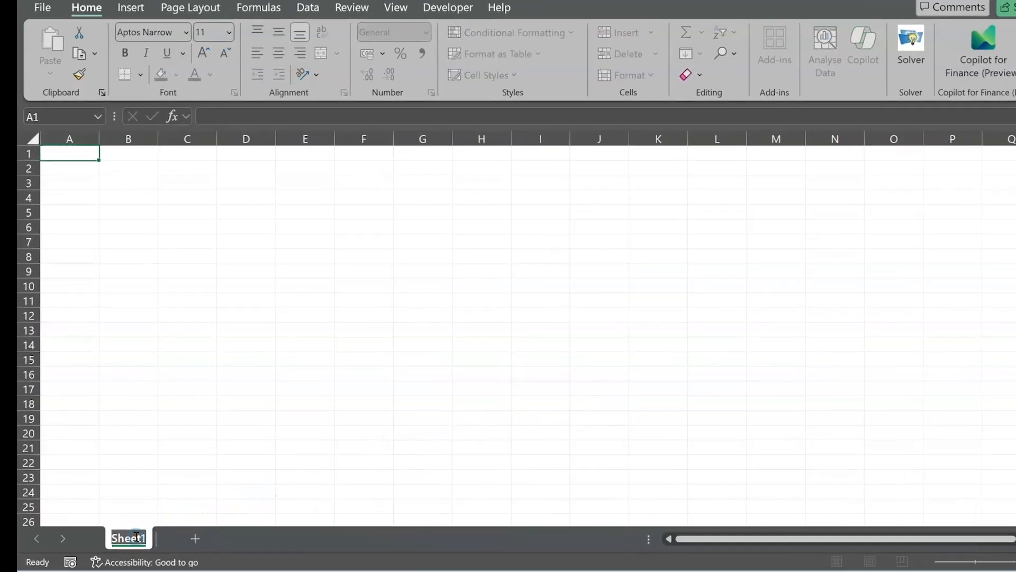
{"action": "type", "text": "Lists"}
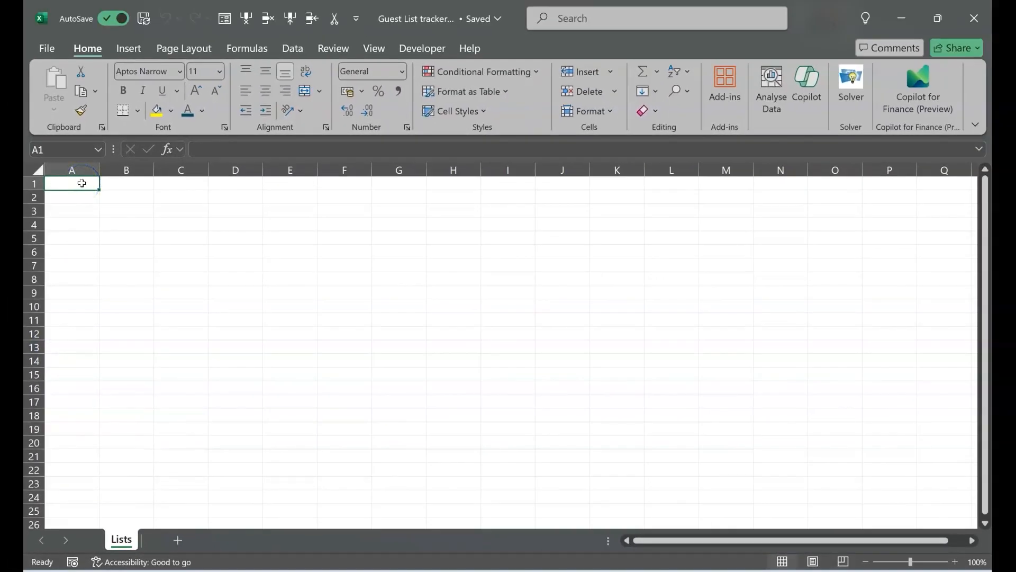
{"action": "type", "text": "Guest Name"}
- Enter the headers "Guest Name" in A1 and "Dietary Requirements" in C1 of the Lists sheet
{"action": "key", "text": "Tab"}
{"action": "key", "text": "Tab"}
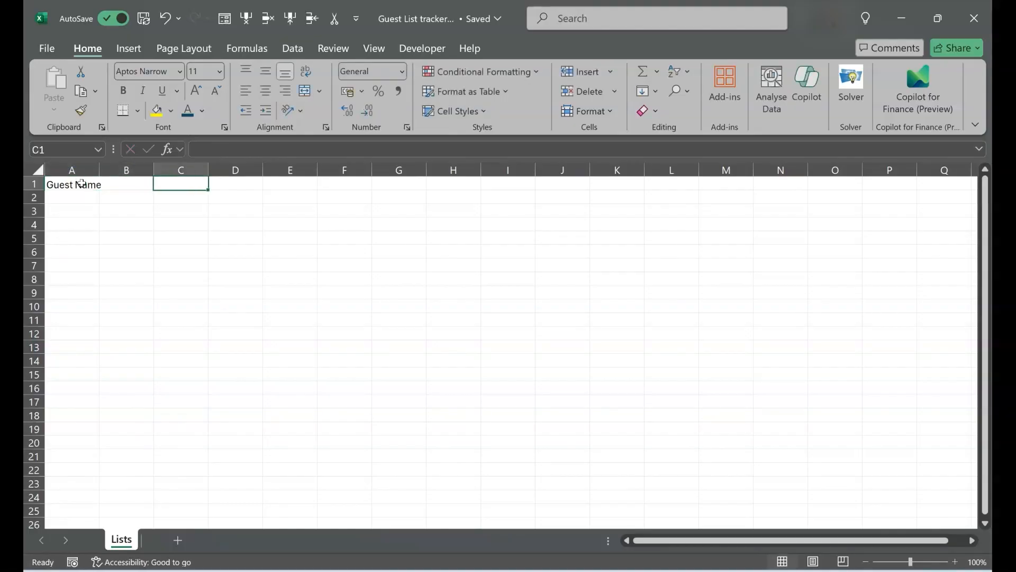
{"action": "type", "text": "Dietary"}
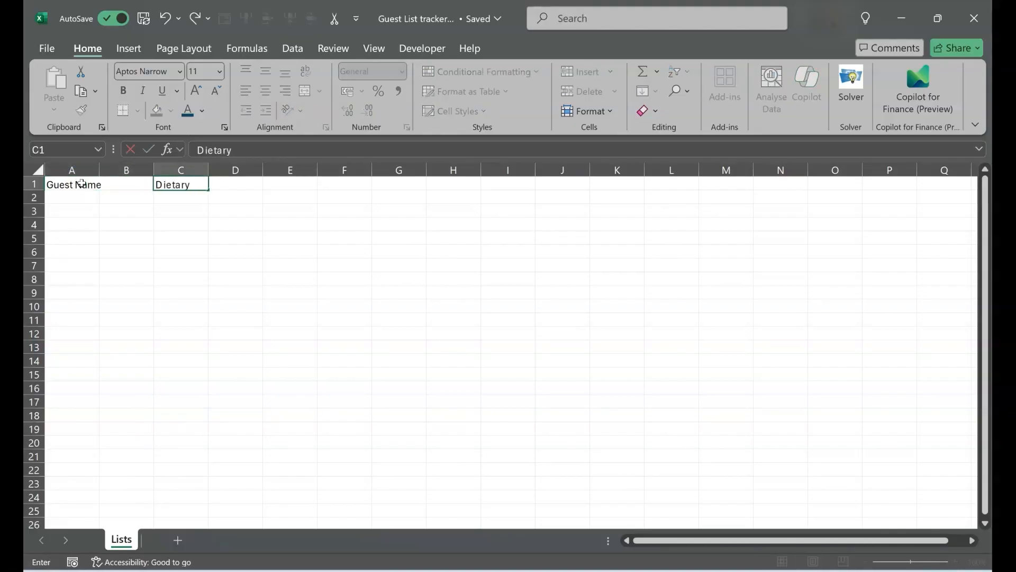
{"action": "type", "text": " Requirements"}
{"action": "key", "text": "Return"}
{"action": "left_click", "coordinate": [79, 196]}
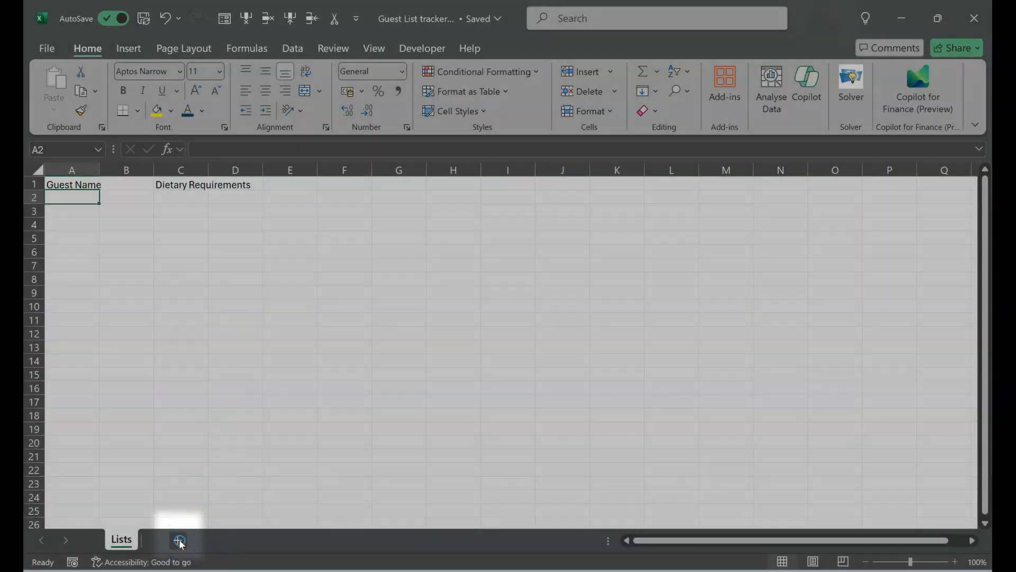
- Add a new worksheet and rename it "Guest List"
{"action": "left_click", "coordinate": [179, 540]}
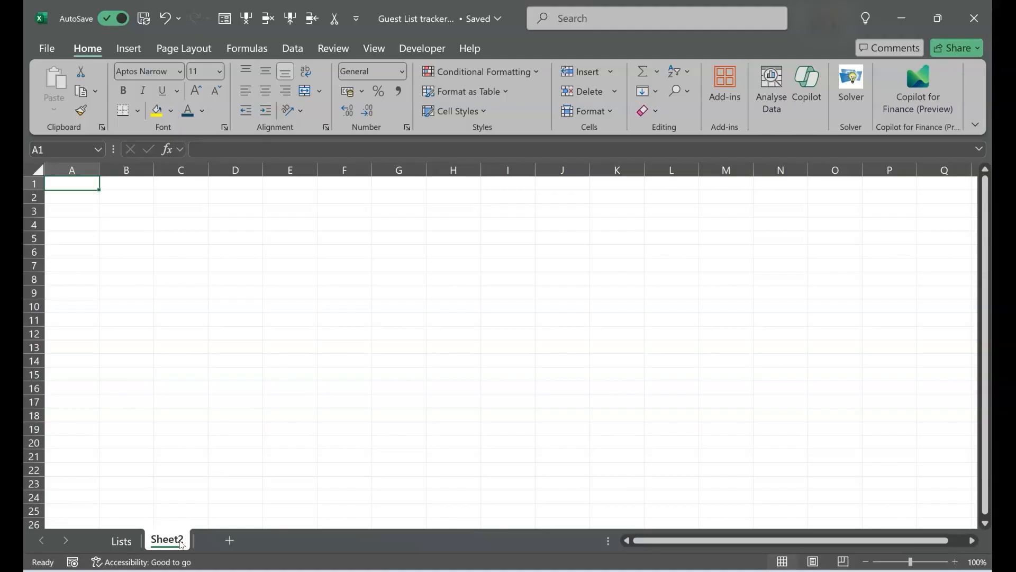
{"action": "double_click", "coordinate": [180, 542]}
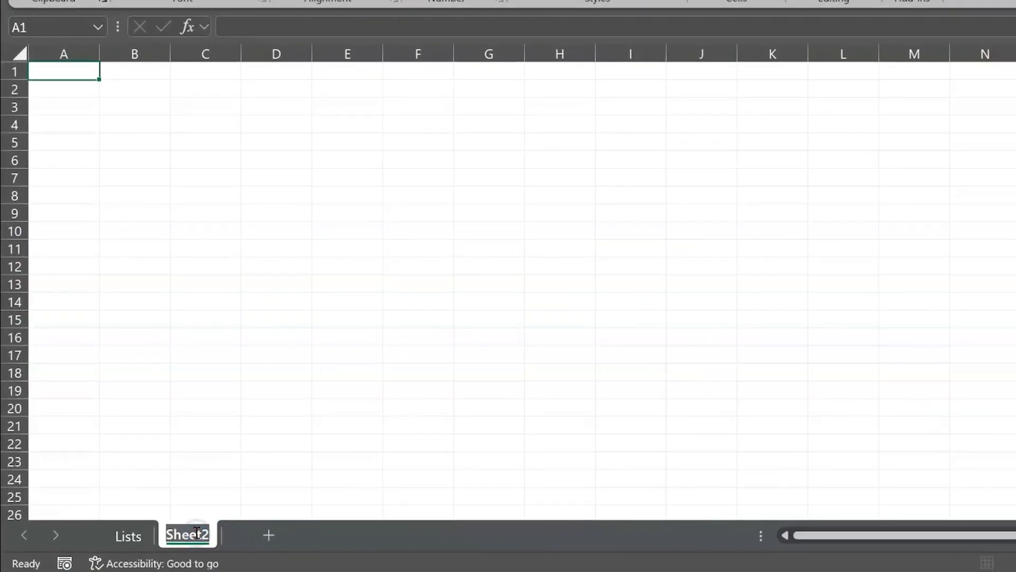
{"action": "type", "text": "Guest Li"}
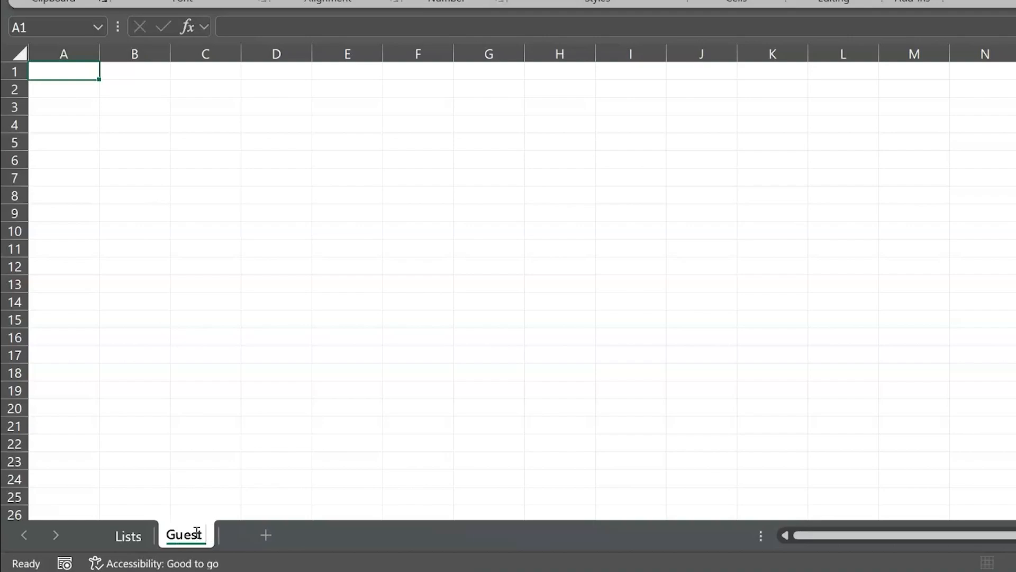
{"action": "type", "text": "st"}
{"action": "key", "text": "Return"}
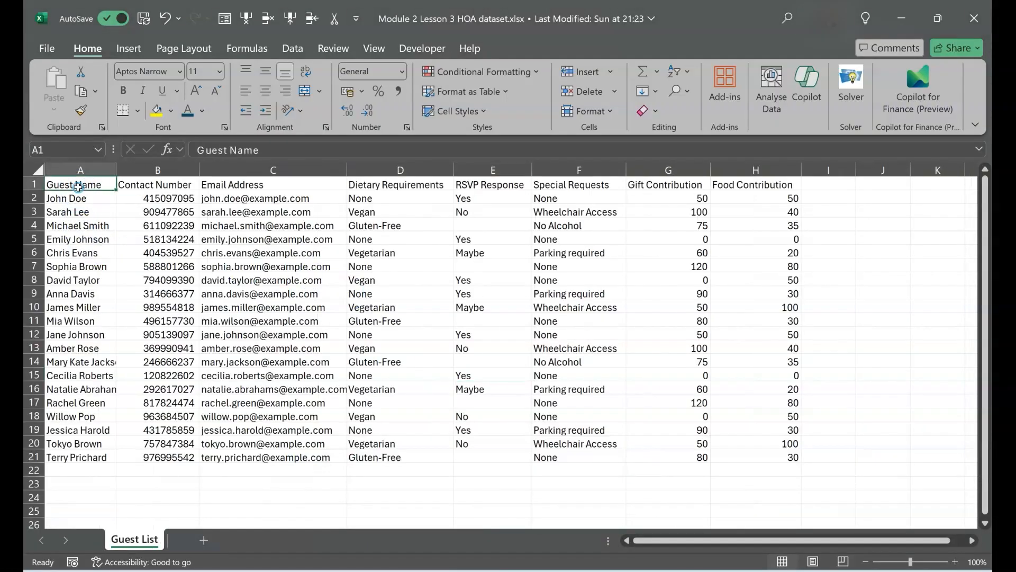
- In the Module 2 Lesson 3 HOA dataset workbook, select and copy the entire guest data range
{"action": "left_click", "coordinate": [78, 185]}
{"action": "key", "text": "ctrl+a"}
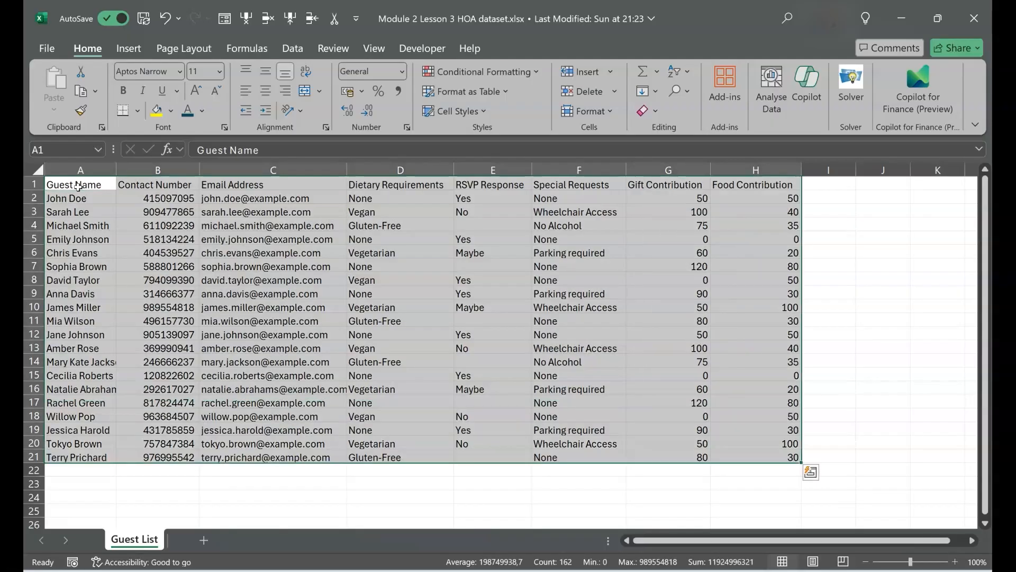
{"action": "key", "text": "ctrl+c"}
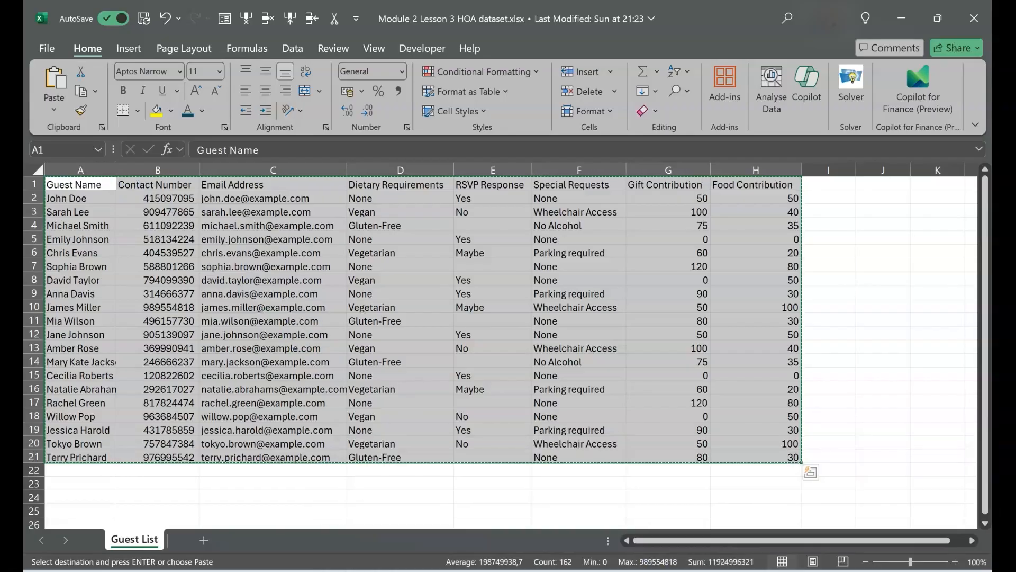
- Switch back to the Guest List tracker workbook and paste the data into A1 of the Guest List sheet
{"action": "mouse_move", "coordinate": [731, 568]}
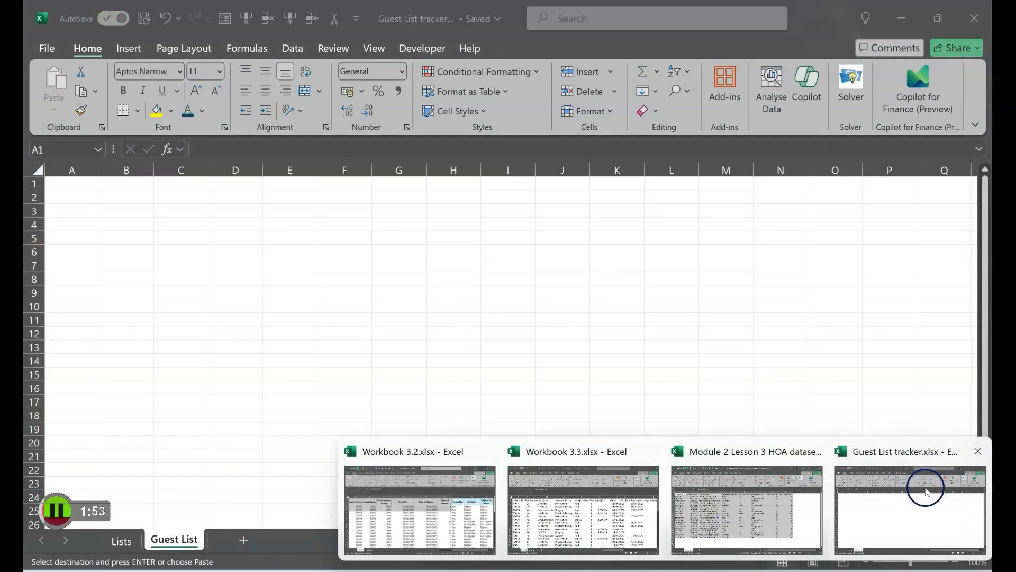
{"action": "left_click", "coordinate": [927, 491]}
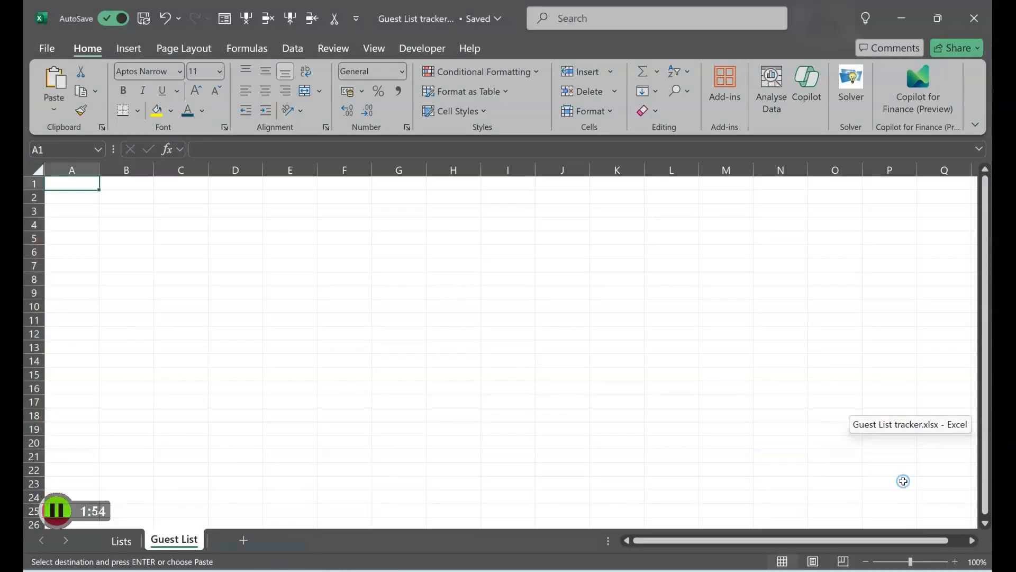
{"action": "key", "text": "ctrl+v"}
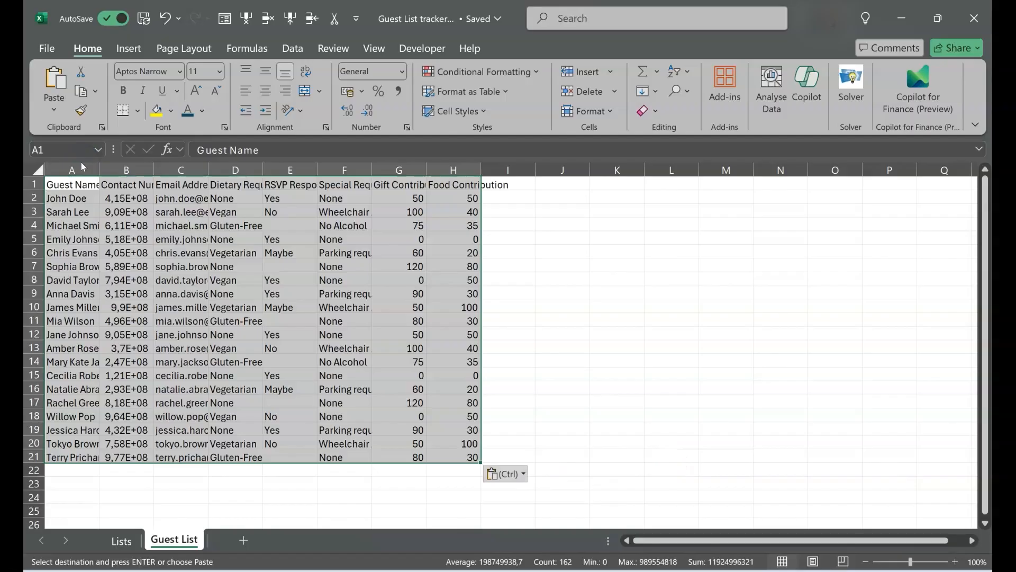
- Autofit the widths of columns A through H to their contents
{"action": "left_click_drag", "start_coordinate": [69, 170], "coordinate": [530, 157]}
{"action": "double_click", "coordinate": [481, 170]}
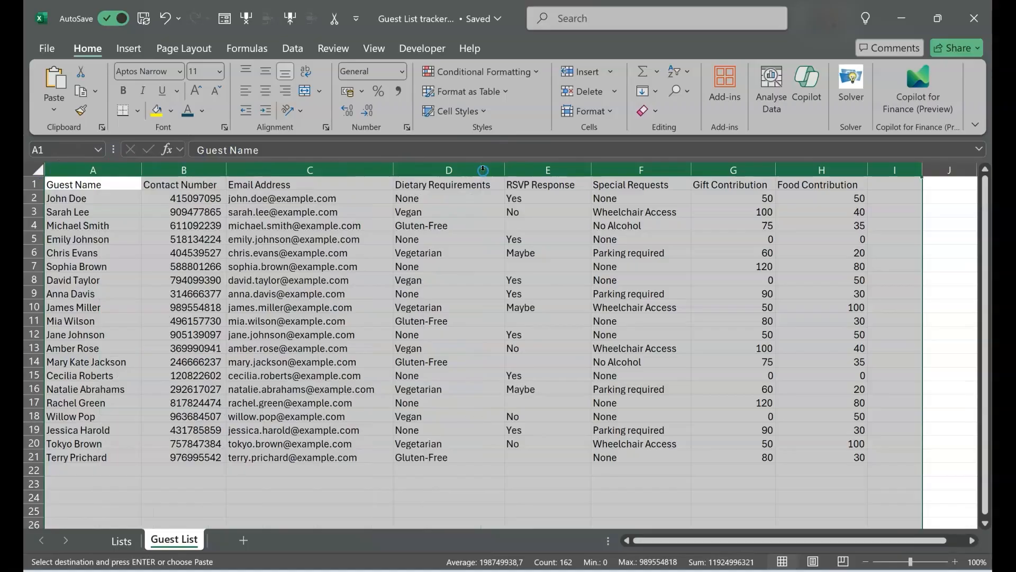
{"action": "left_click", "coordinate": [160, 270]}
{"action": "left_click", "coordinate": [89, 469]}
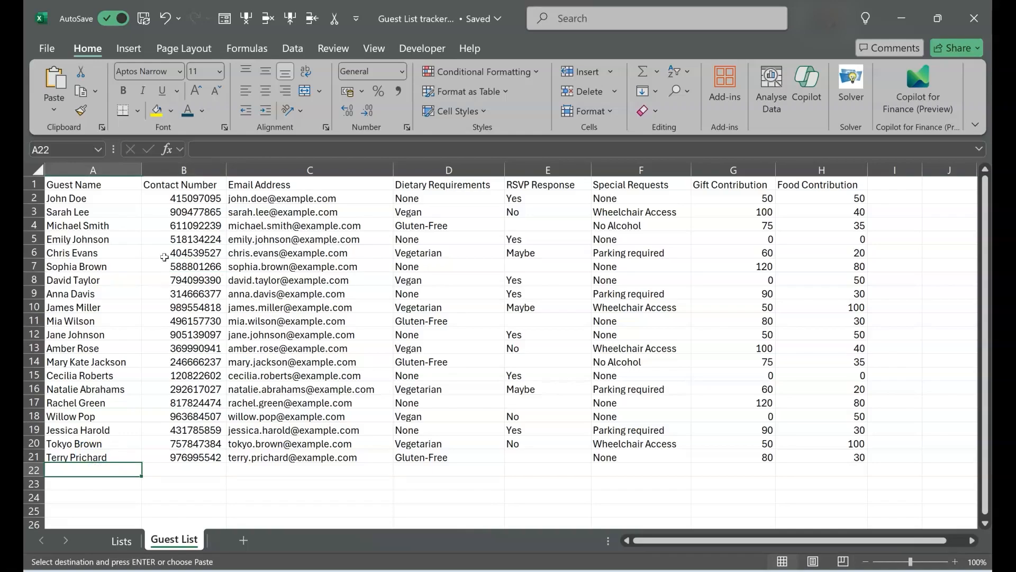
- Apply the custom number format 0##-####-### to the contact numbers in B2:B21
{"action": "left_click", "coordinate": [193, 199]}
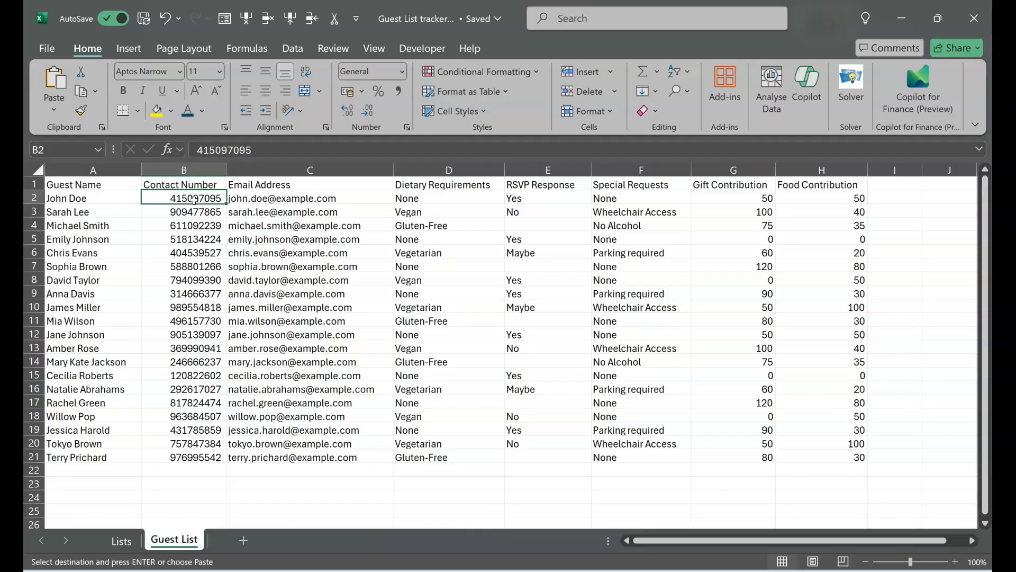
{"action": "key", "text": "ctrl+shift+Down"}
{"action": "key", "text": "ctrl+v"}
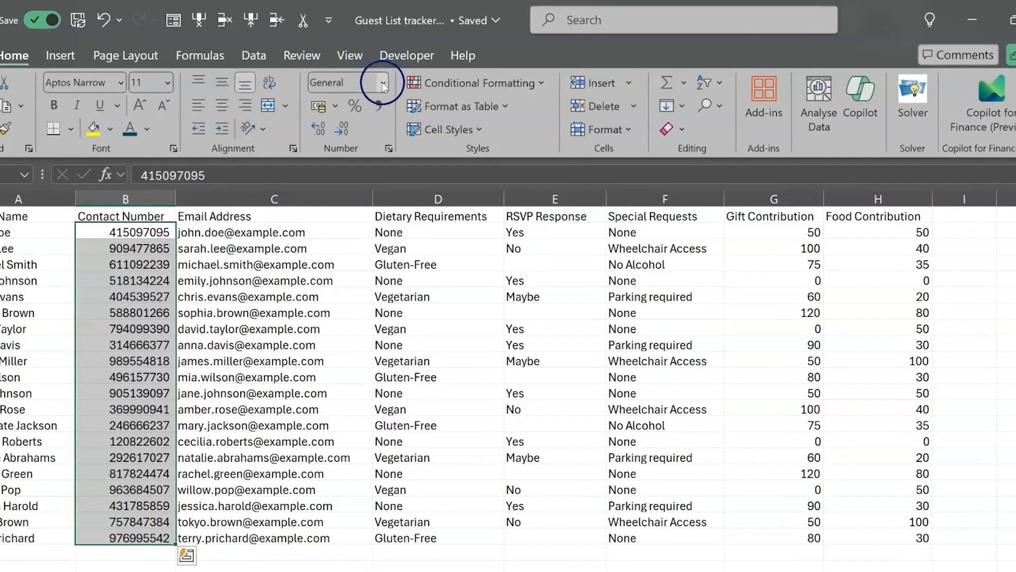
{"action": "left_click", "coordinate": [382, 81]}
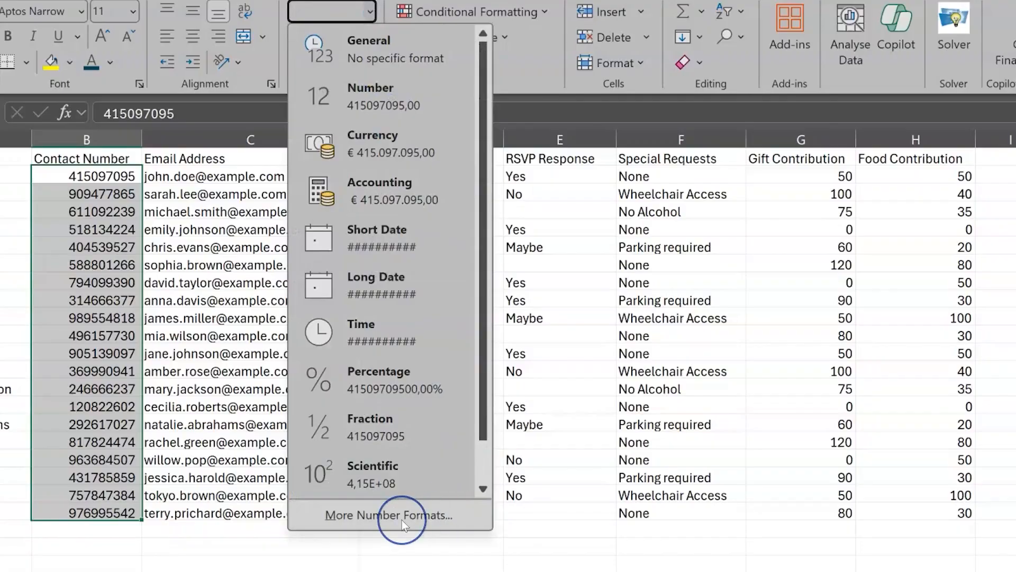
{"action": "left_click", "coordinate": [401, 520]}
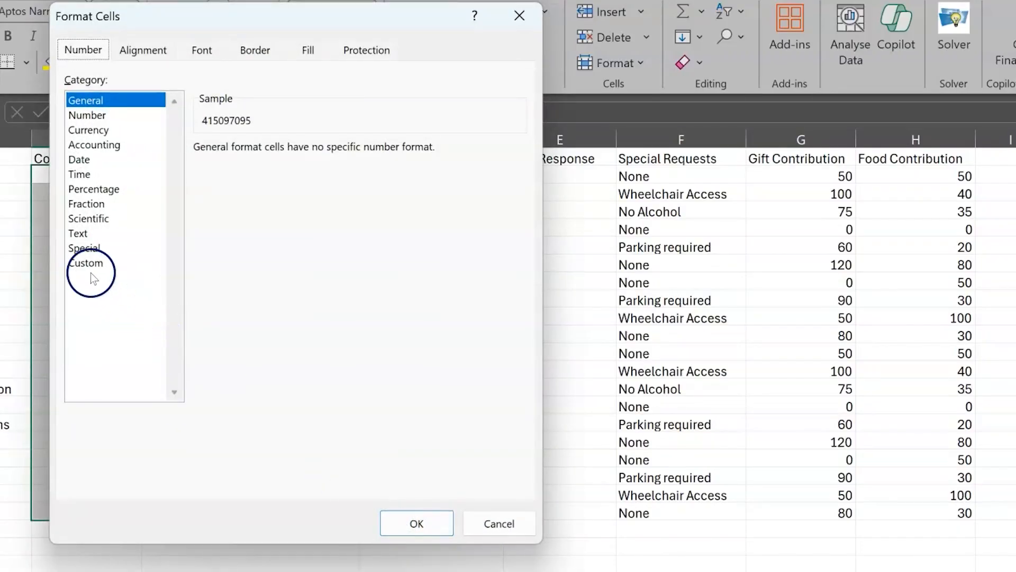
{"action": "left_click", "coordinate": [86, 263]}
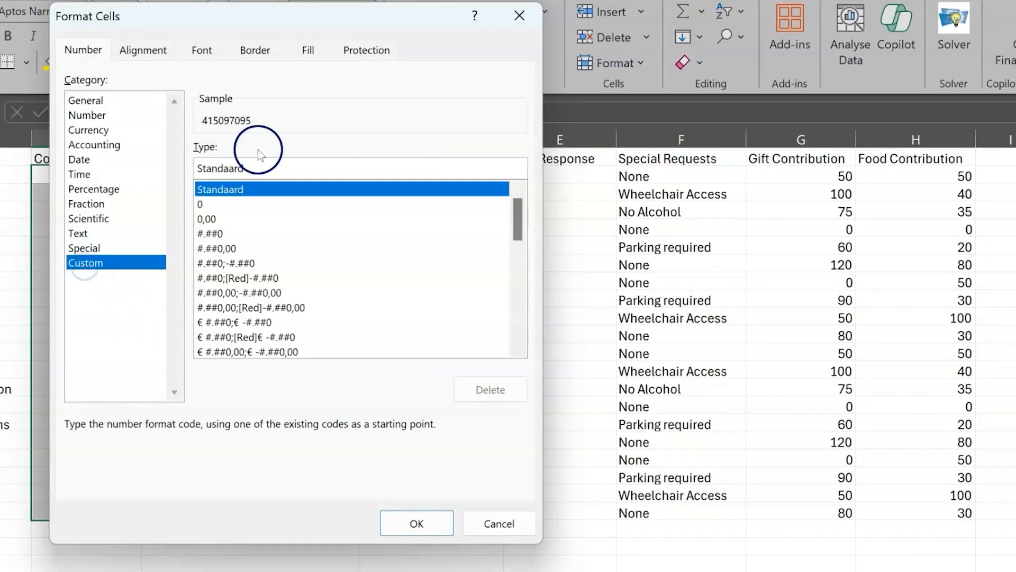
{"action": "double_click", "coordinate": [266, 168]}
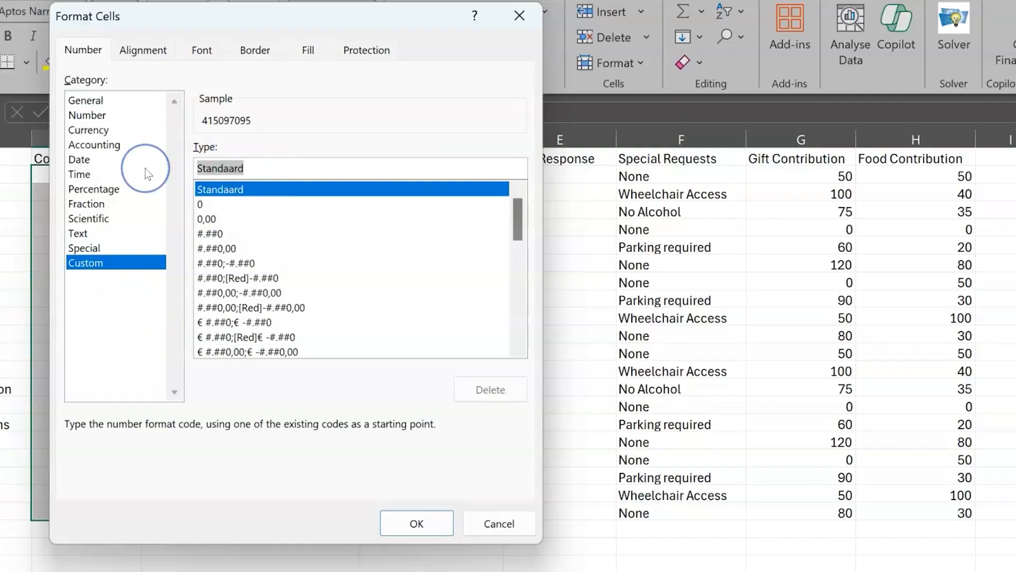
{"action": "type", "text": "0"}
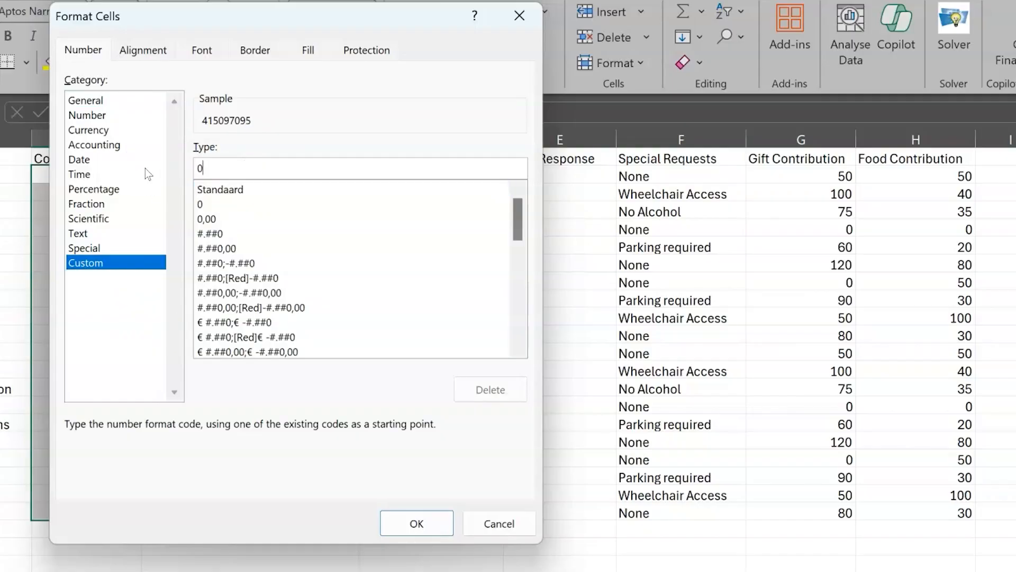
{"action": "type", "text": "##-###"}
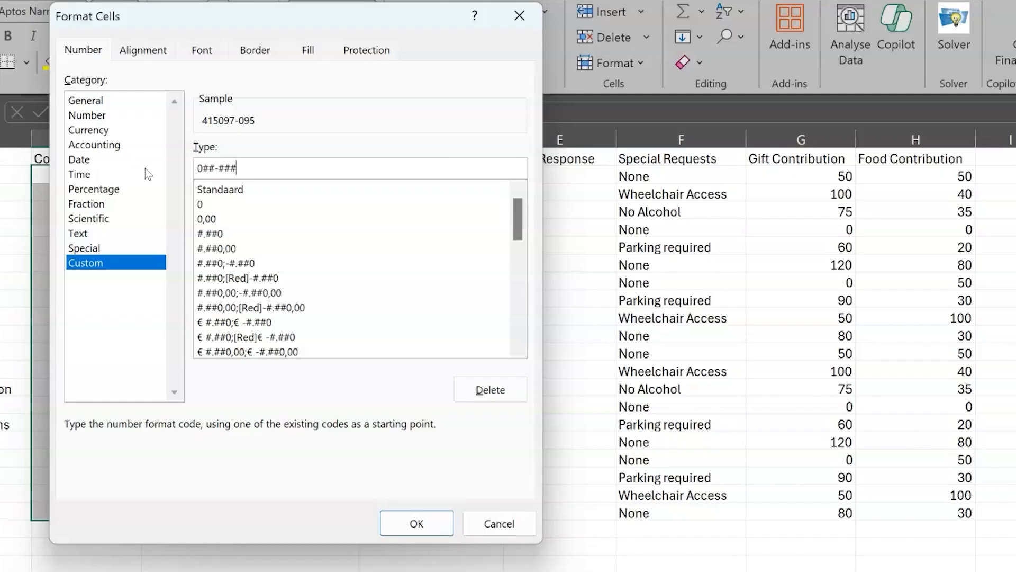
{"action": "type", "text": "#-###"}
{"action": "left_click", "coordinate": [417, 524]}
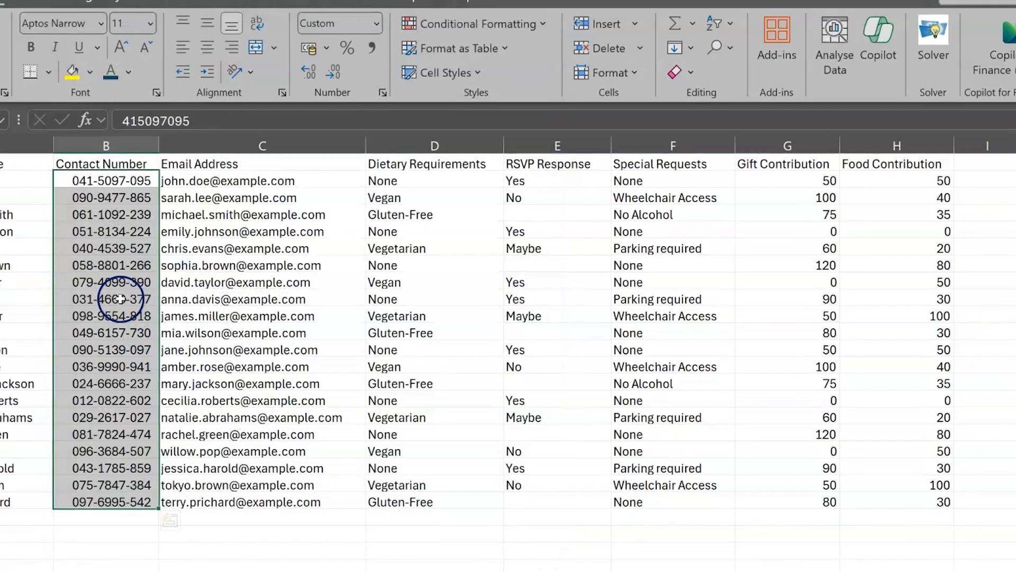
- Convert the data range A1:H21 into an Excel table with headers
{"action": "left_click", "coordinate": [102, 300]}
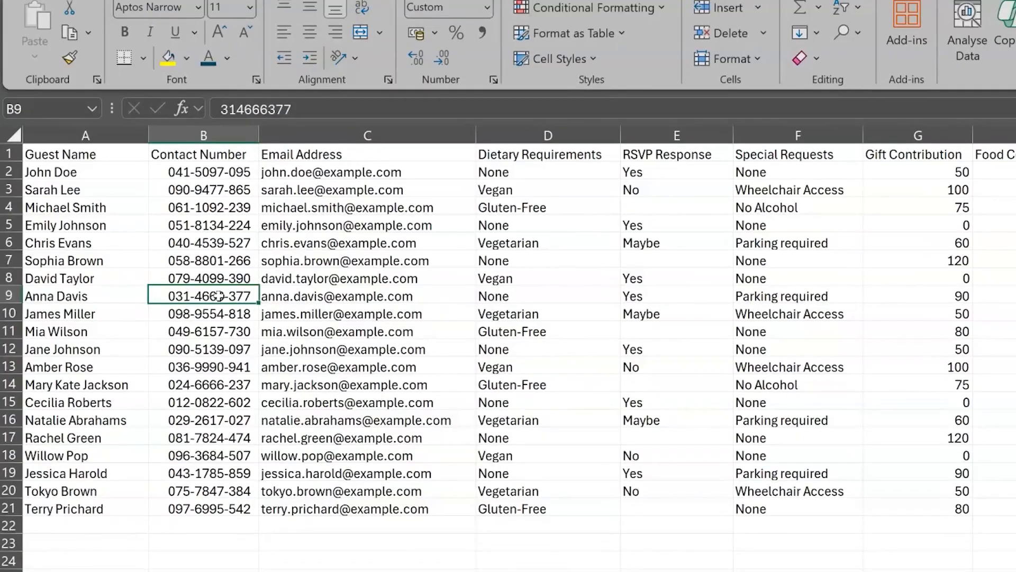
{"action": "key", "text": "ctrl+a"}
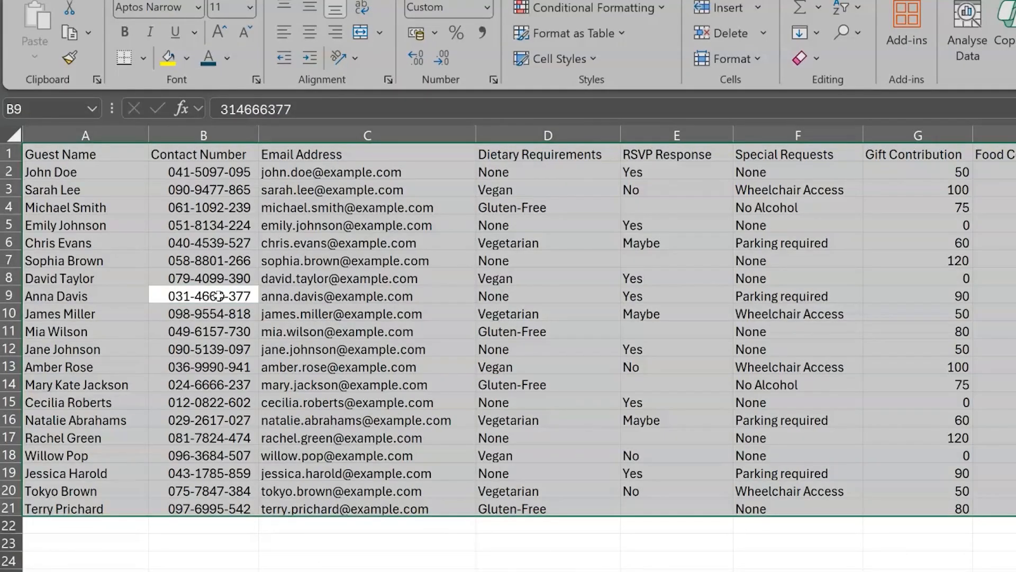
{"action": "key", "text": "ctrl+t"}
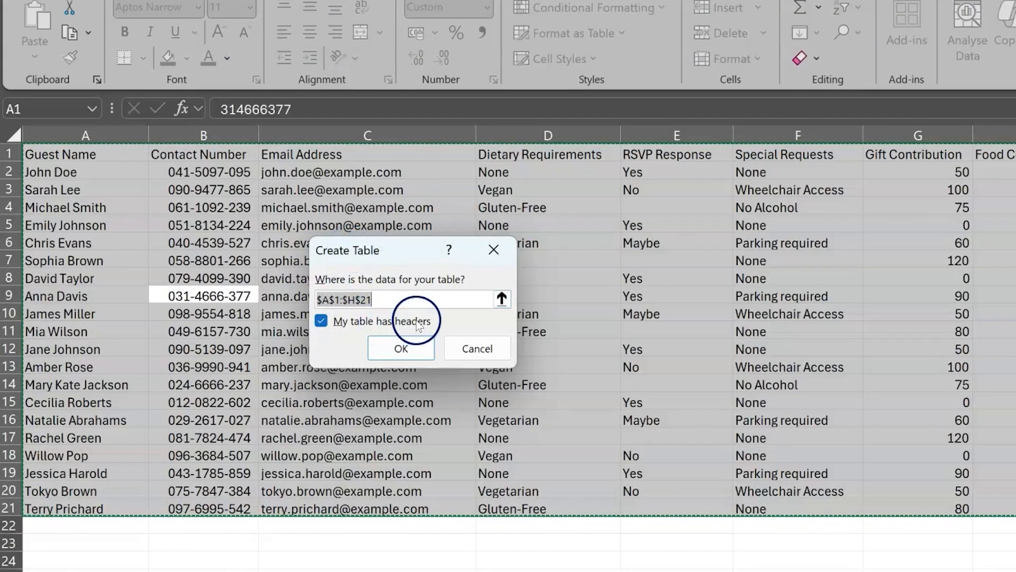
{"action": "left_click", "coordinate": [411, 351]}
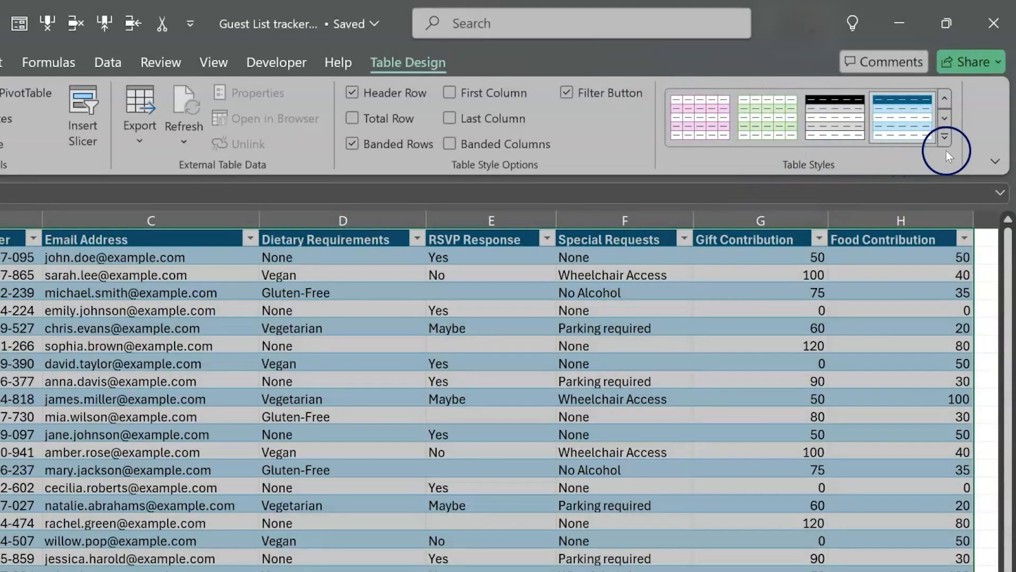
- Apply a green light table style from the style gallery to the table
{"action": "left_click", "coordinate": [945, 138]}
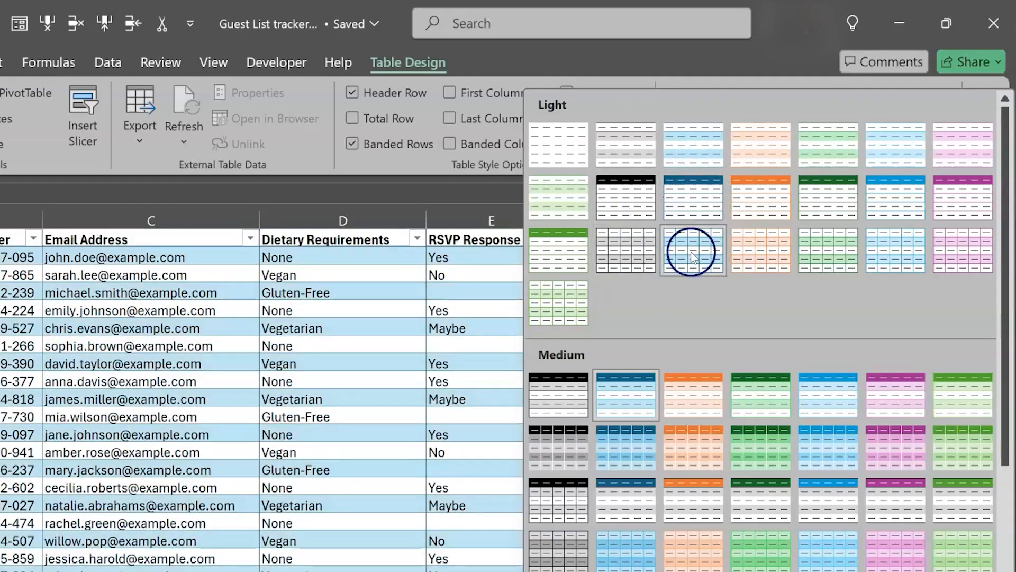
{"action": "left_click", "coordinate": [562, 256]}
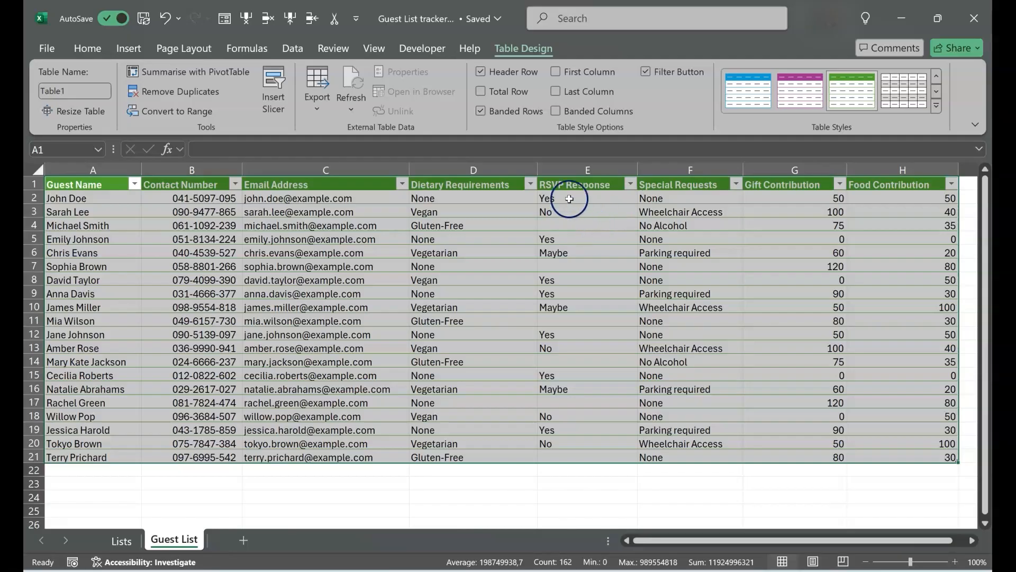
- Highlight RSVP Response cells containing "Yes" with a Green Fill with Dark Green Text rule
{"action": "left_click", "coordinate": [577, 167]}
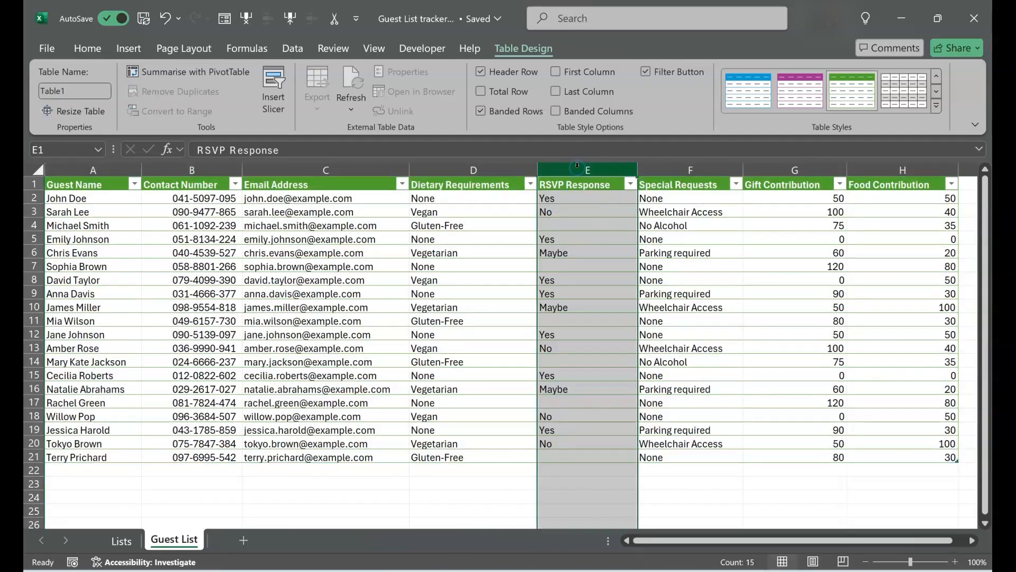
{"action": "left_click", "coordinate": [84, 47]}
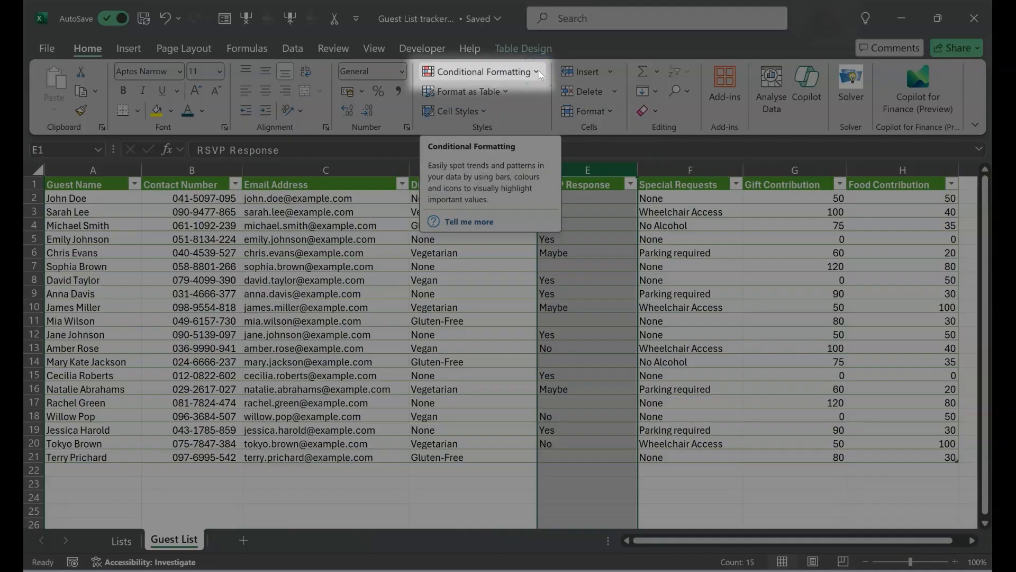
{"action": "left_click", "coordinate": [539, 71]}
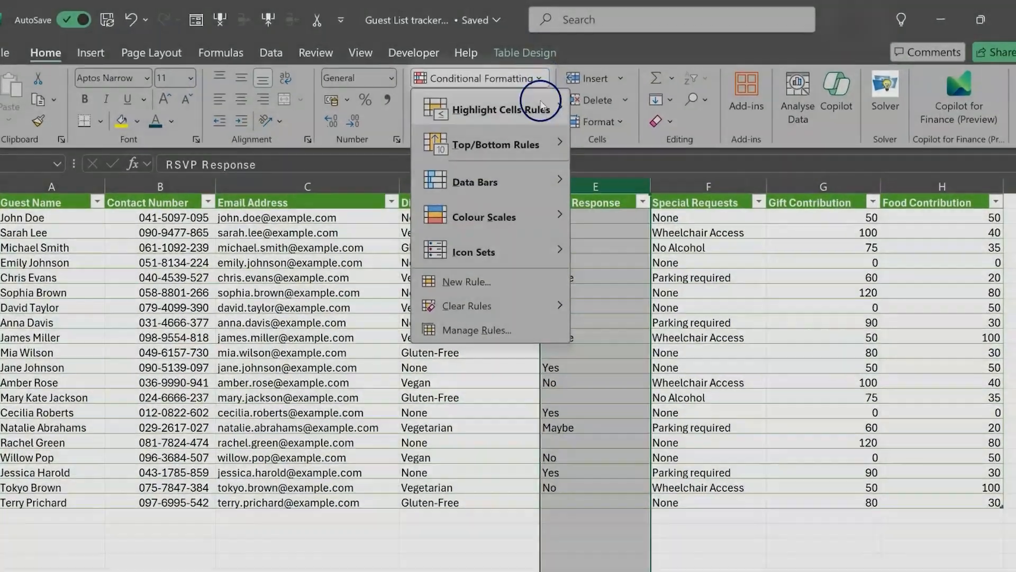
{"action": "mouse_move", "coordinate": [534, 103]}
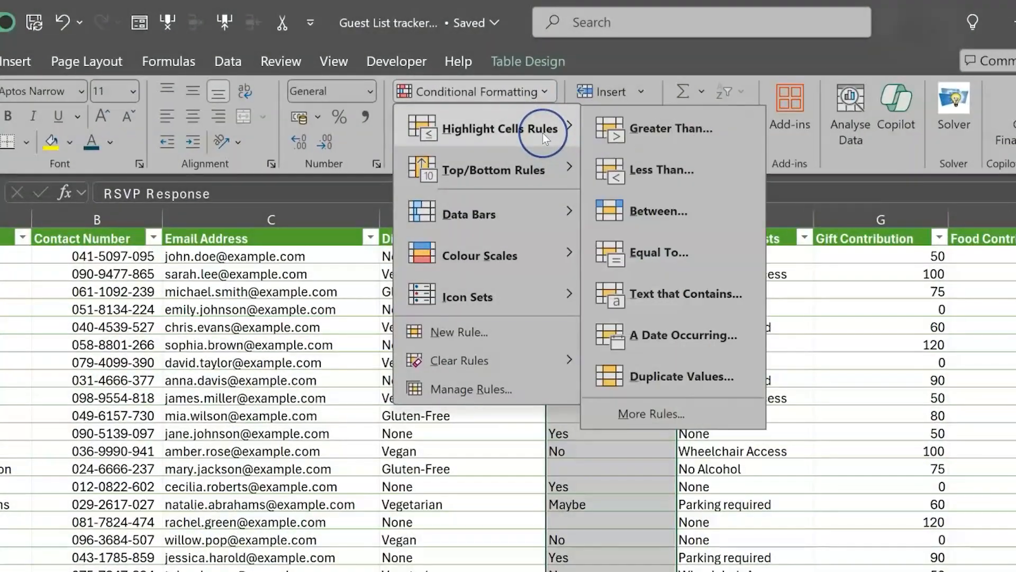
{"action": "left_click", "coordinate": [687, 295]}
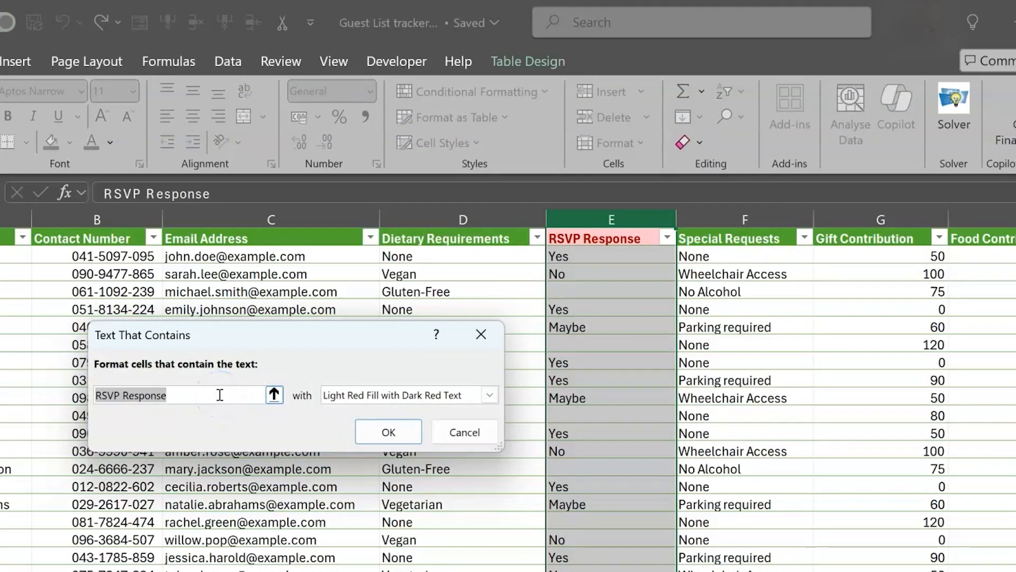
{"action": "type", "text": "Yes"}
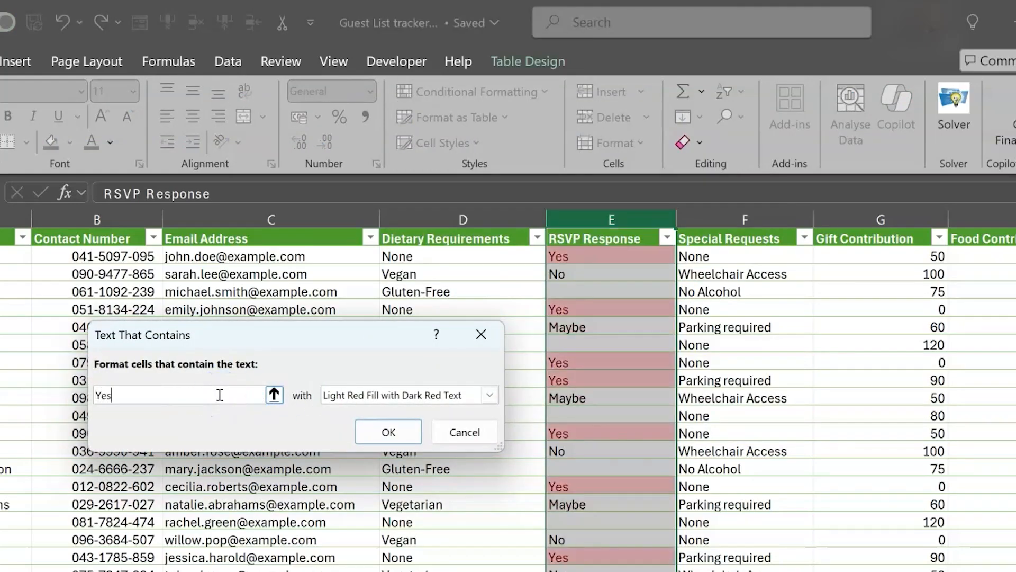
{"action": "left_click", "coordinate": [369, 396]}
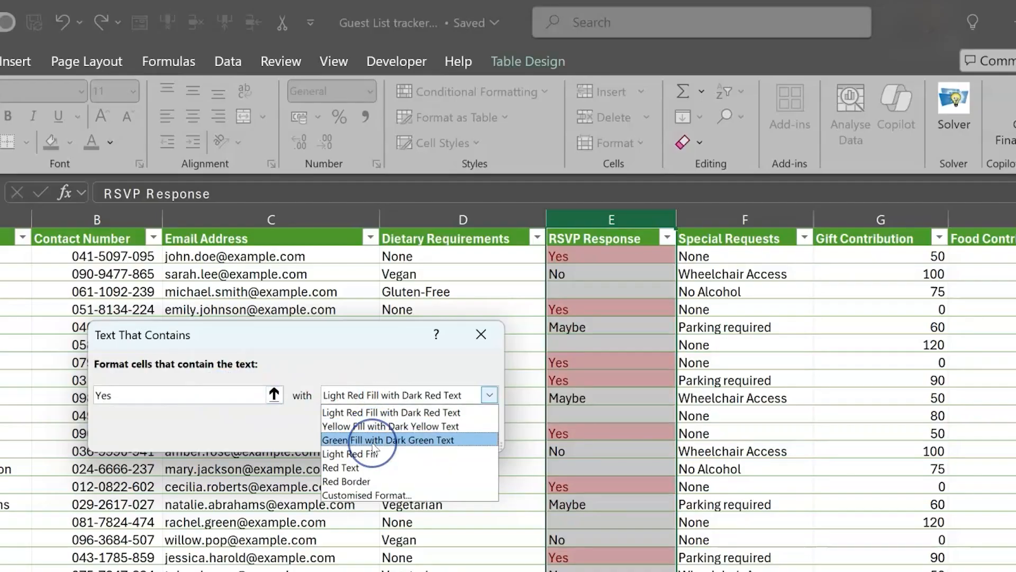
{"action": "left_click", "coordinate": [374, 440]}
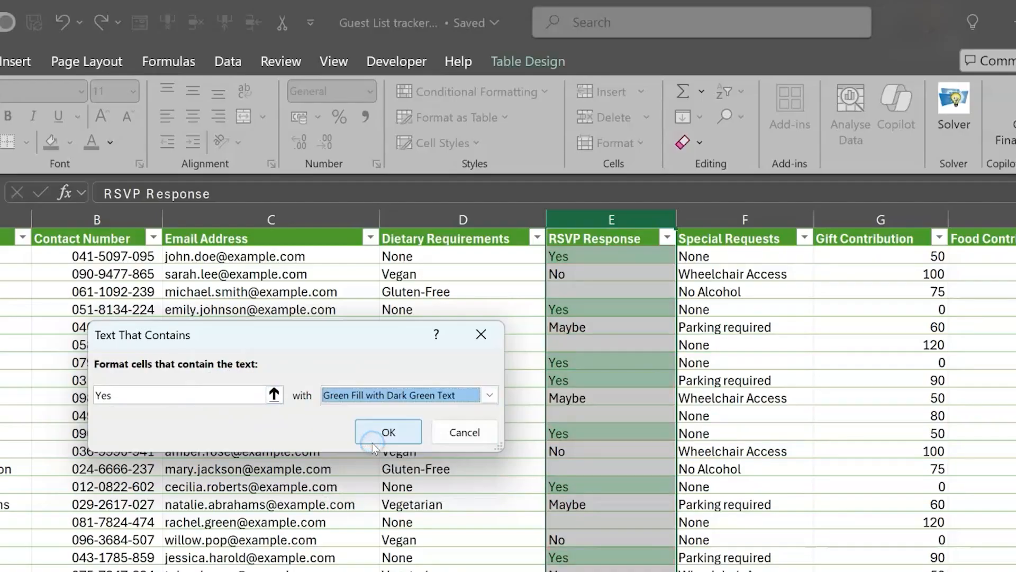
{"action": "left_click", "coordinate": [402, 431]}
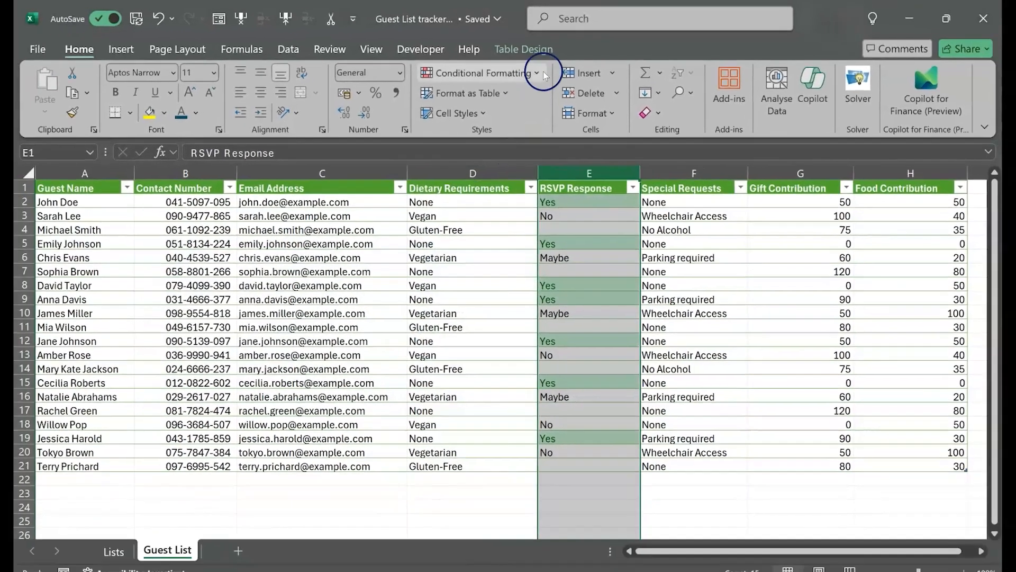
- Highlight RSVP Response cells containing "Maybe" with a Yellow Fill with Dark Yellow Text rule
{"action": "left_click", "coordinate": [545, 91]}
{"action": "mouse_move", "coordinate": [545, 100]}
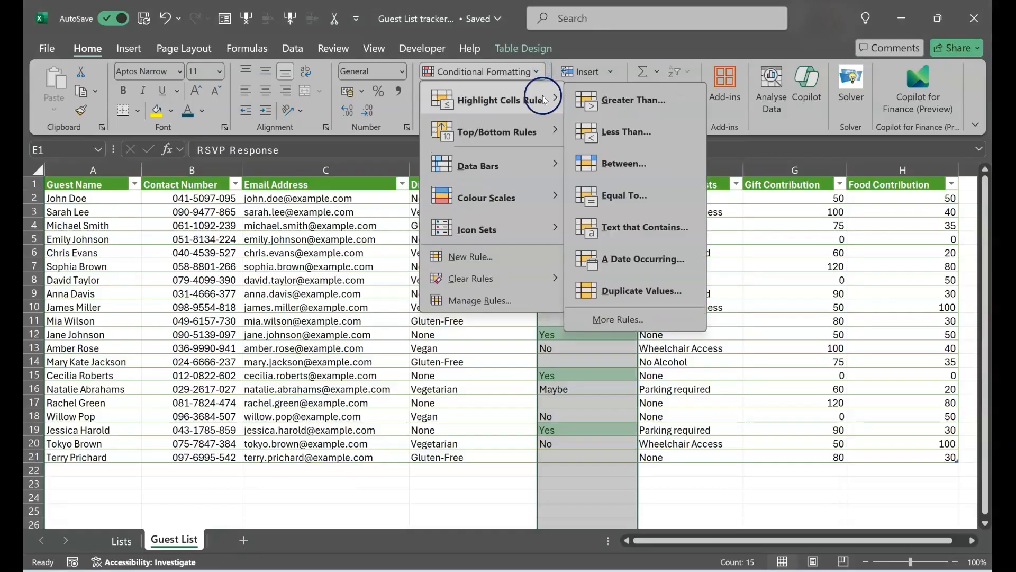
{"action": "left_click", "coordinate": [645, 229]}
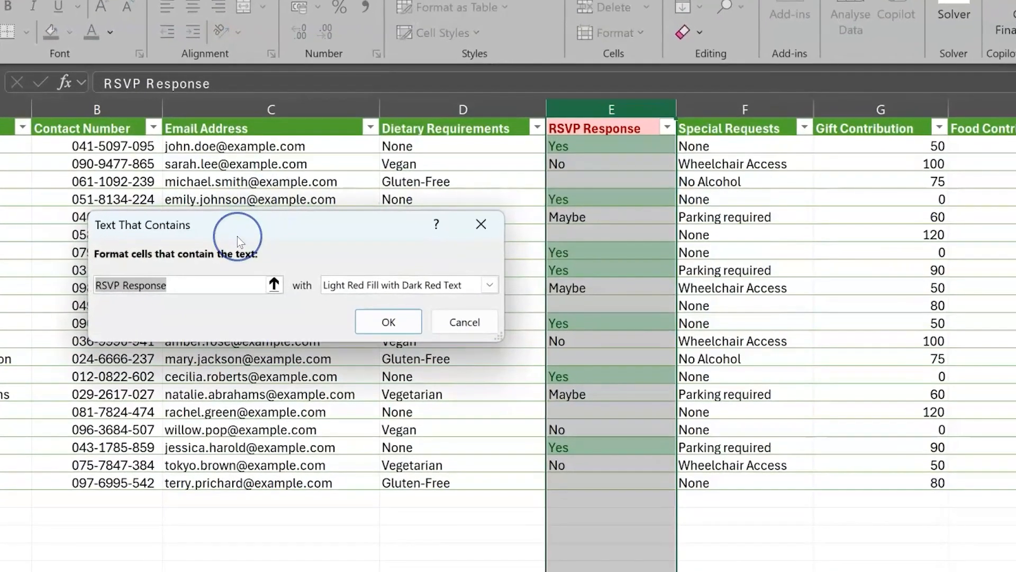
{"action": "type", "text": "Maybe"}
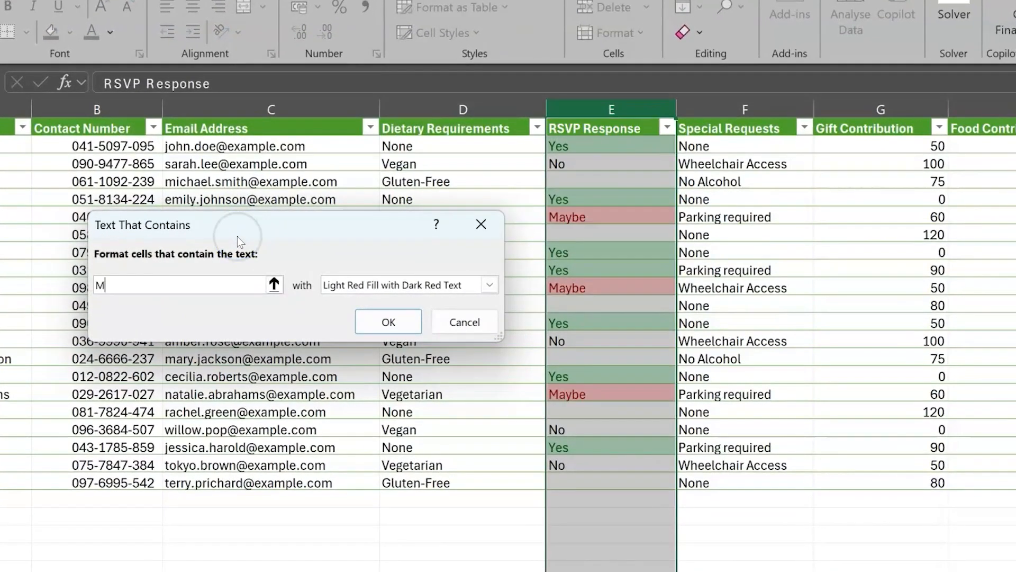
{"action": "left_click", "coordinate": [347, 284]}
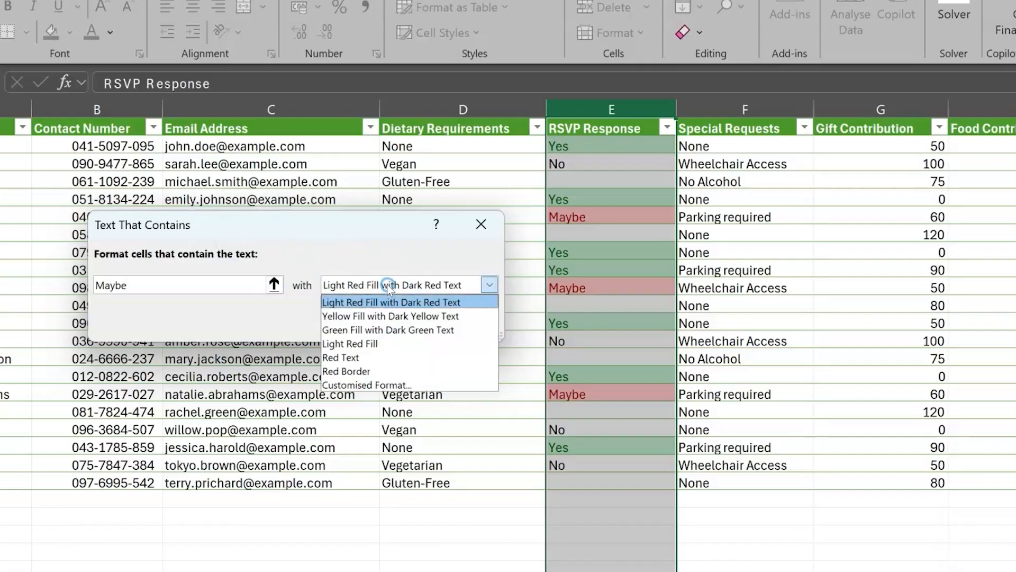
{"action": "left_click", "coordinate": [389, 316]}
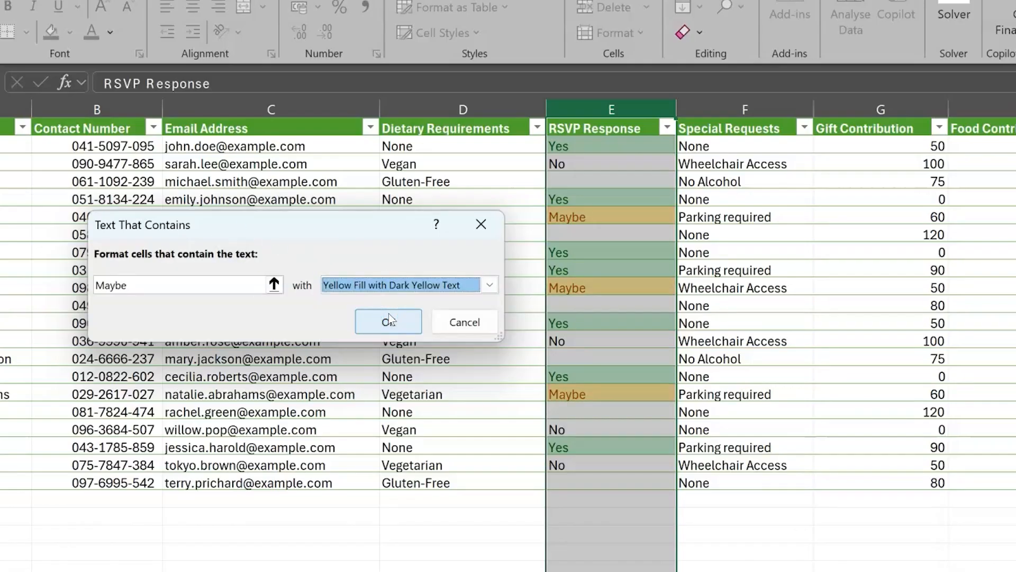
{"action": "left_click", "coordinate": [389, 320]}
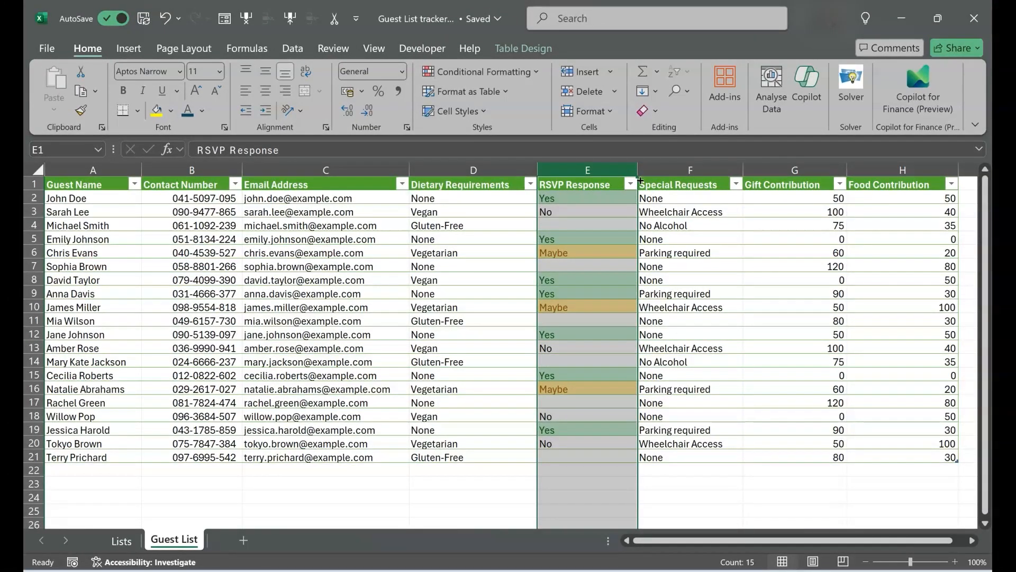
- Ask Copilot to highlight No in the RSVP response column with a red fill and dark red text, and apply it
{"action": "left_click", "coordinate": [806, 84]}
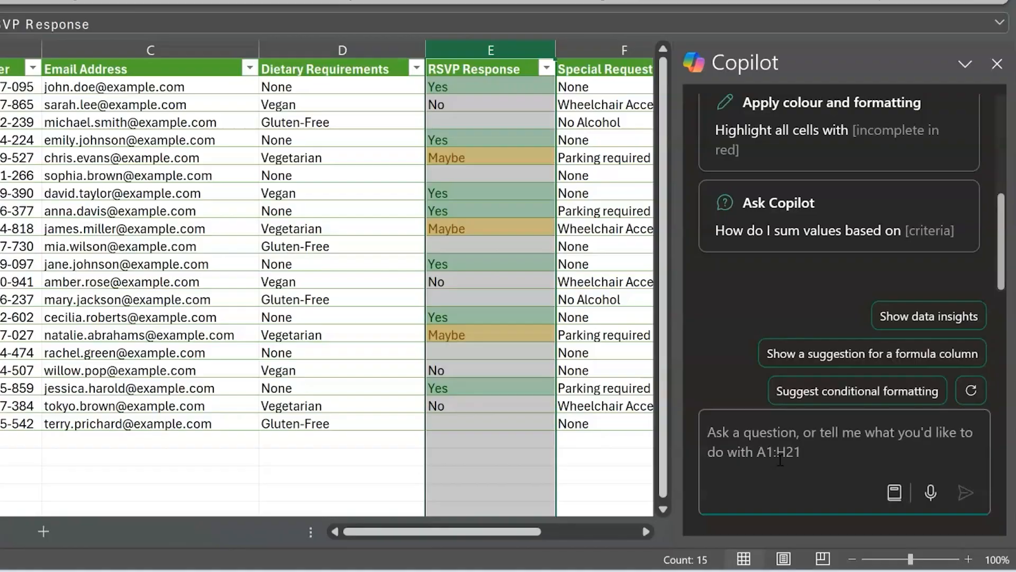
{"action": "type", "text": "In the rsvp response "}
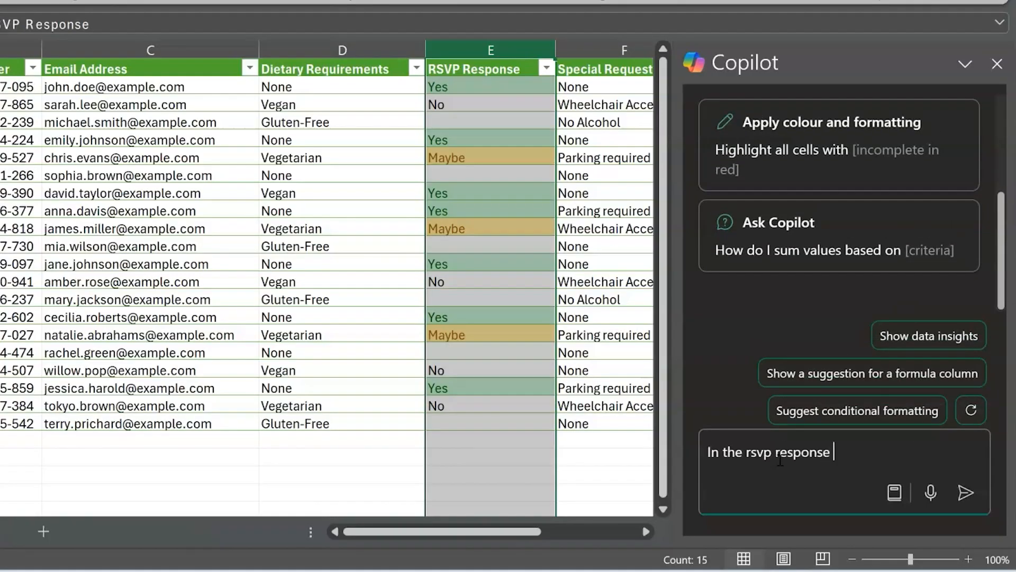
{"action": "type", "text": "column highlight No in a d"}
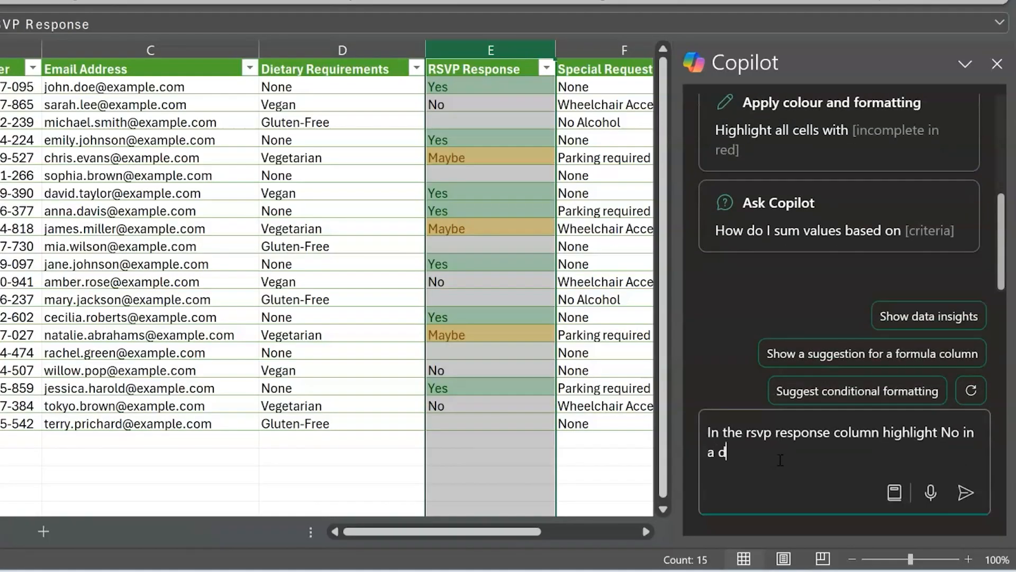
{"action": "key", "text": "BackSpace"}
{"action": "type", "text": "red fill with a dark red te"}
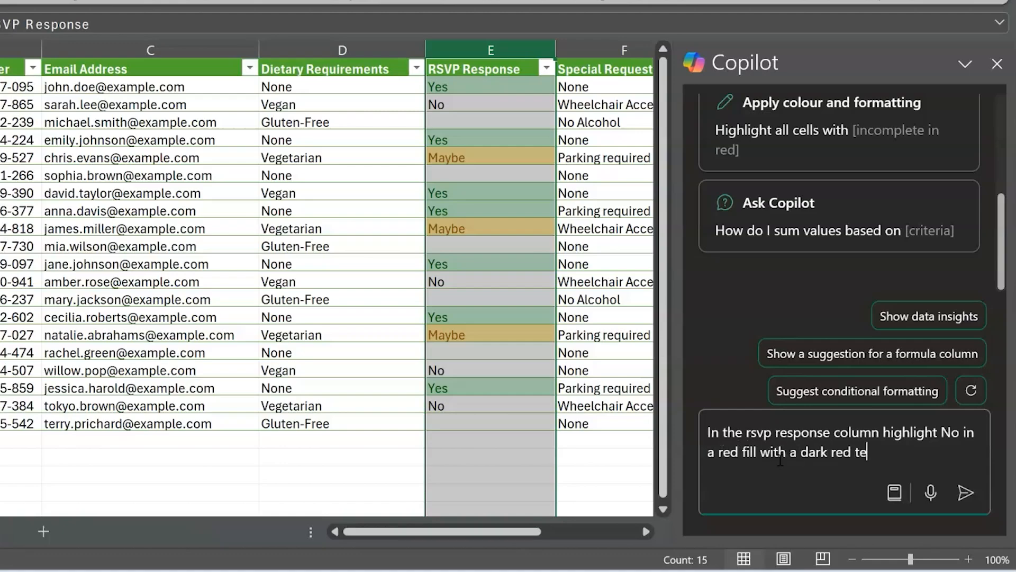
{"action": "type", "text": "xt"}
{"action": "left_click", "coordinate": [966, 493]}
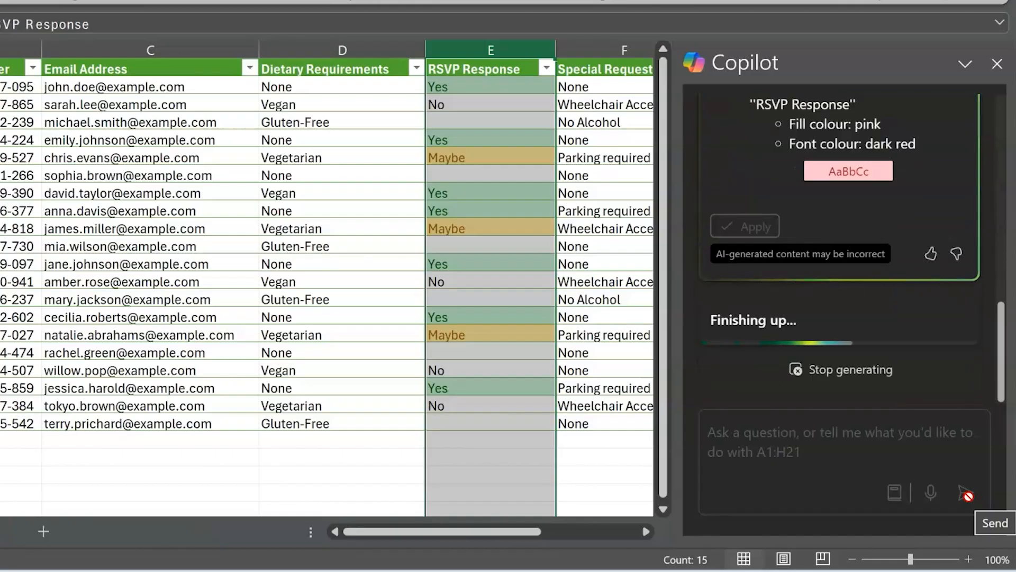
{"action": "left_click", "coordinate": [752, 181]}
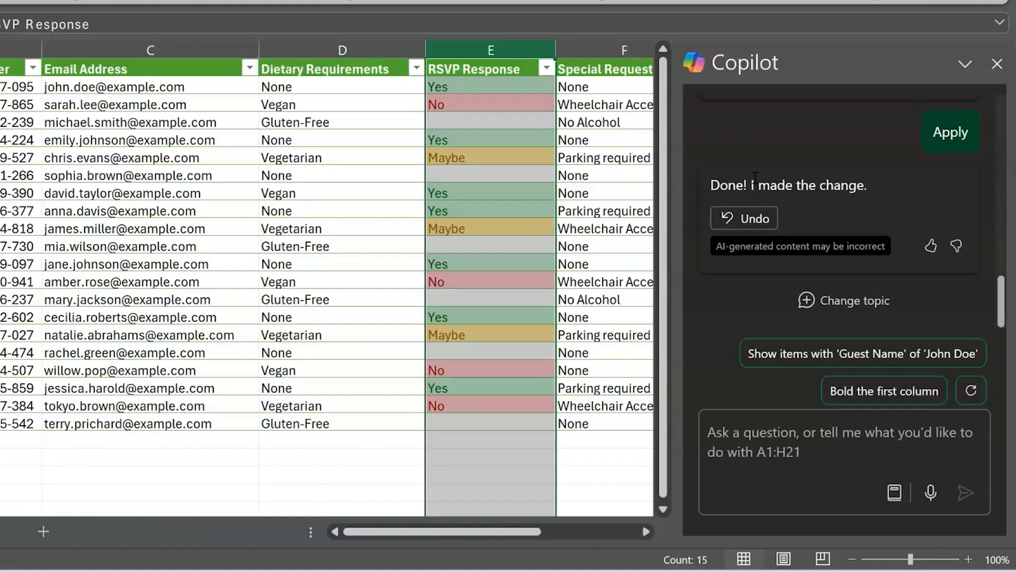
- Ask Copilot to sort the table alphabetically by guest name in descending order, and apply the sort
{"action": "left_click", "coordinate": [716, 449]}
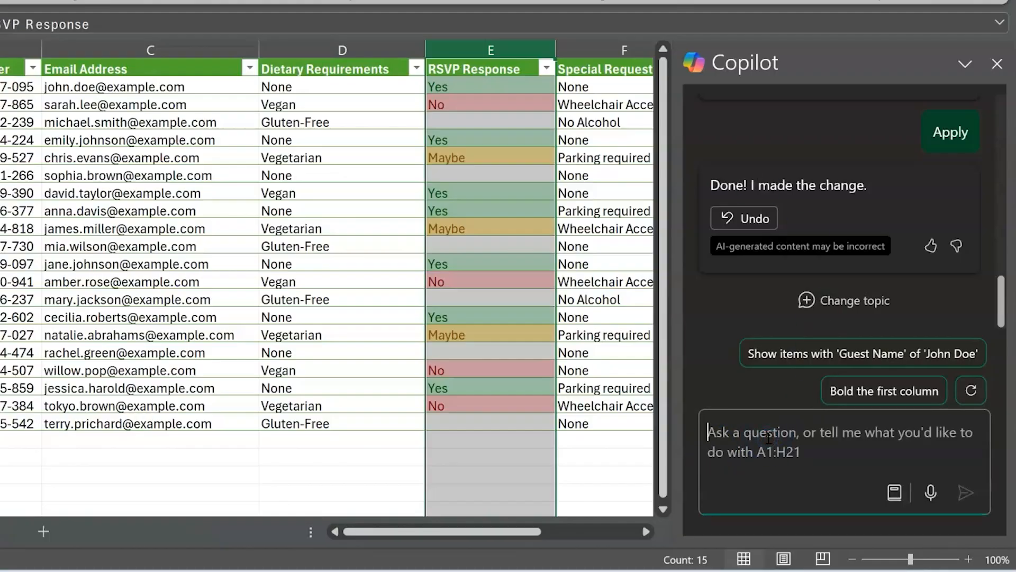
{"action": "type", "text": "sort the table in"}
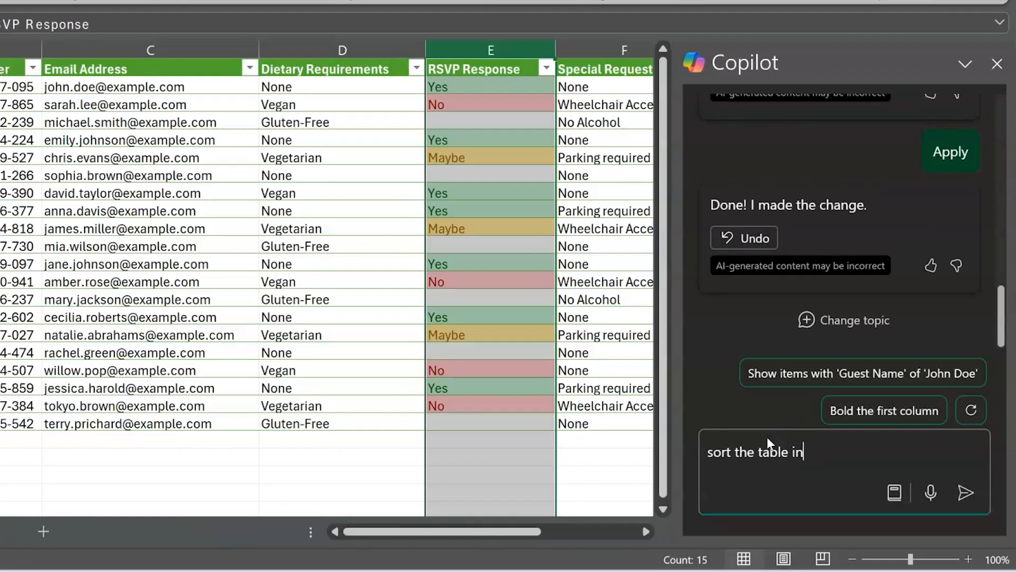
{"action": "type", "text": " alphabetical order by guest name in descending order"}
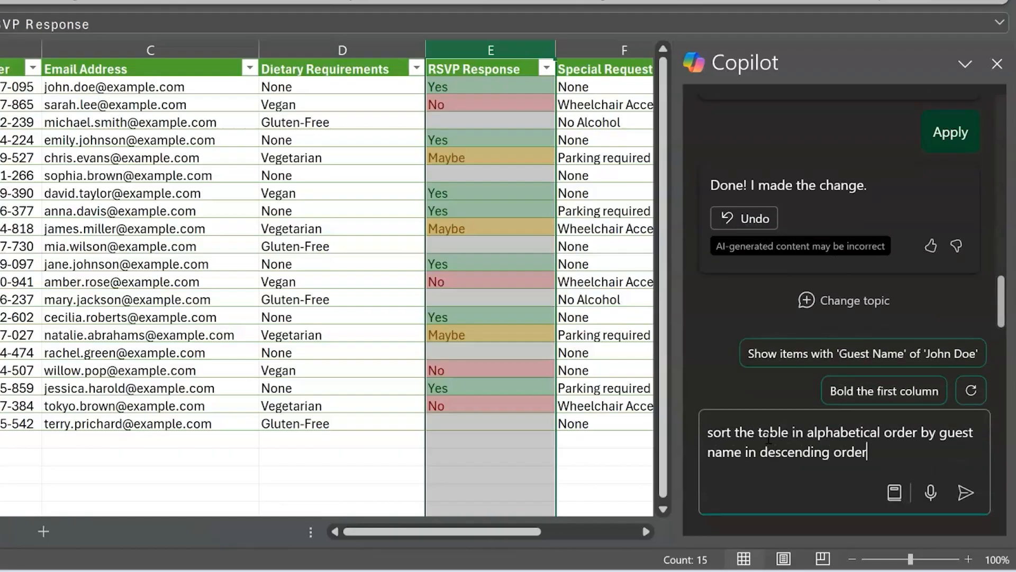
{"action": "key", "text": "Return"}
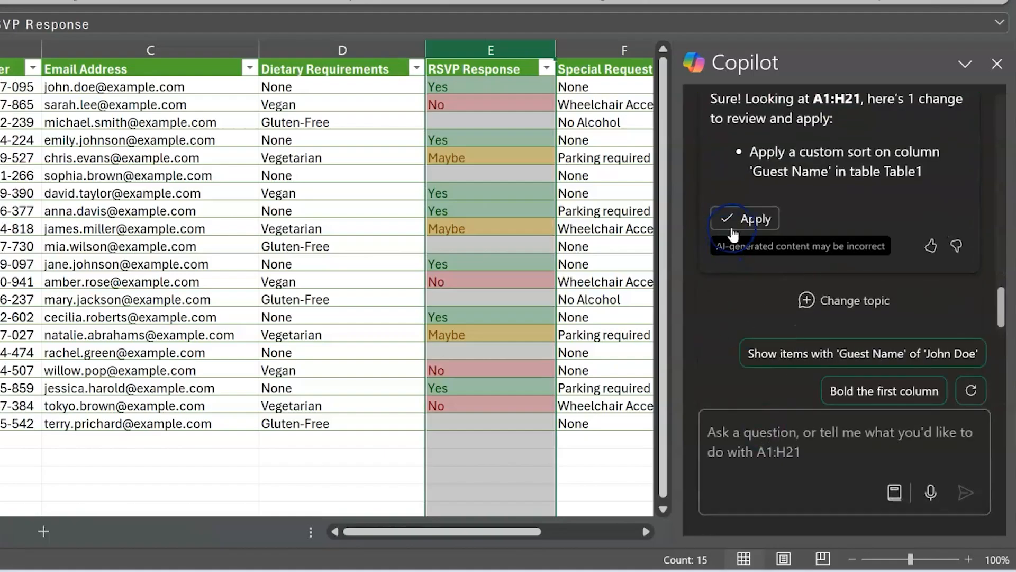
{"action": "left_click", "coordinate": [733, 230]}
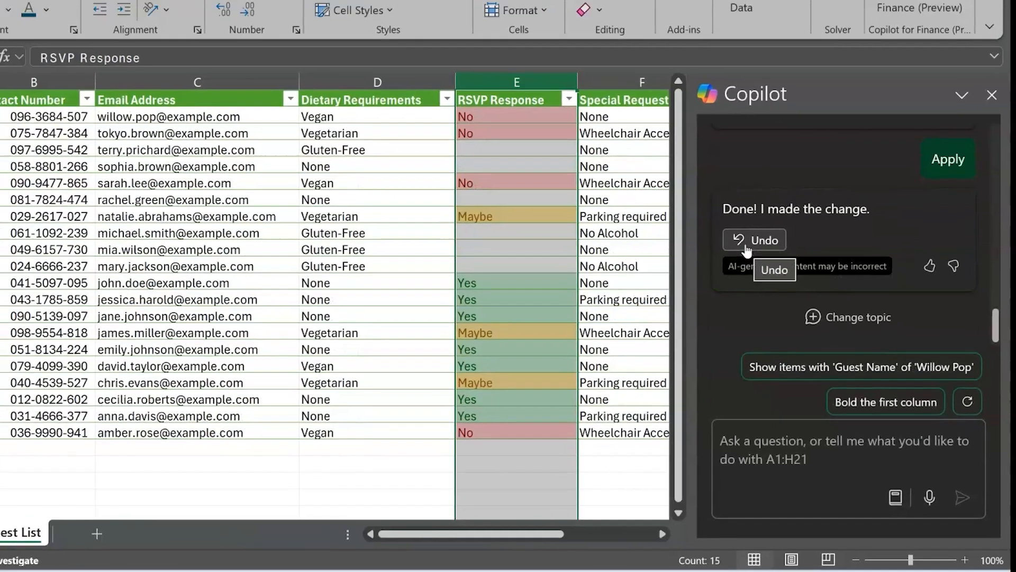
- Have Copilot filter the table to guests whose RSVP response is blank, apply it, then undo the filter
{"action": "left_click", "coordinate": [92, 171]}
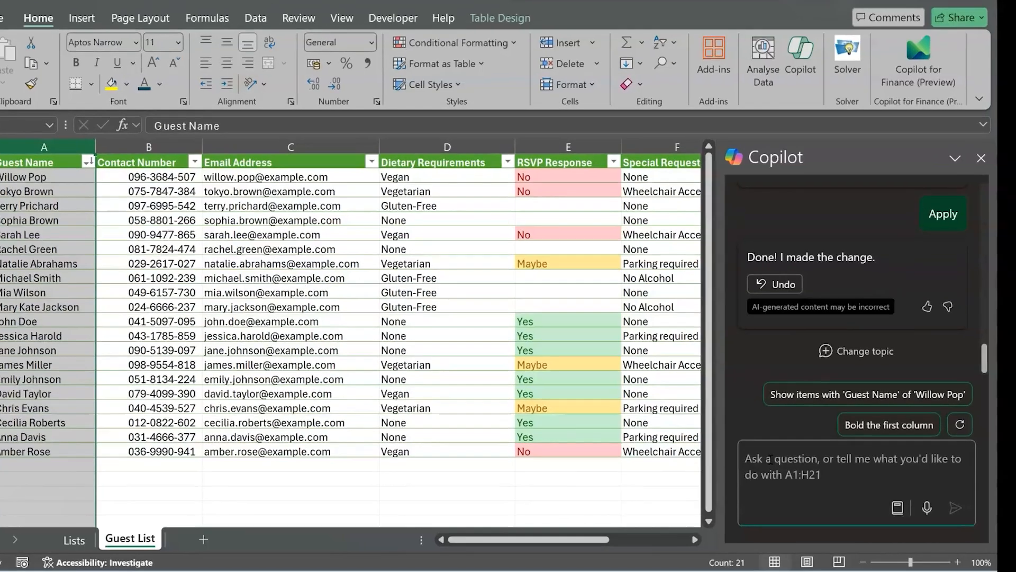
{"action": "type", "text": "filter the guest list to show only the guests who ha"}
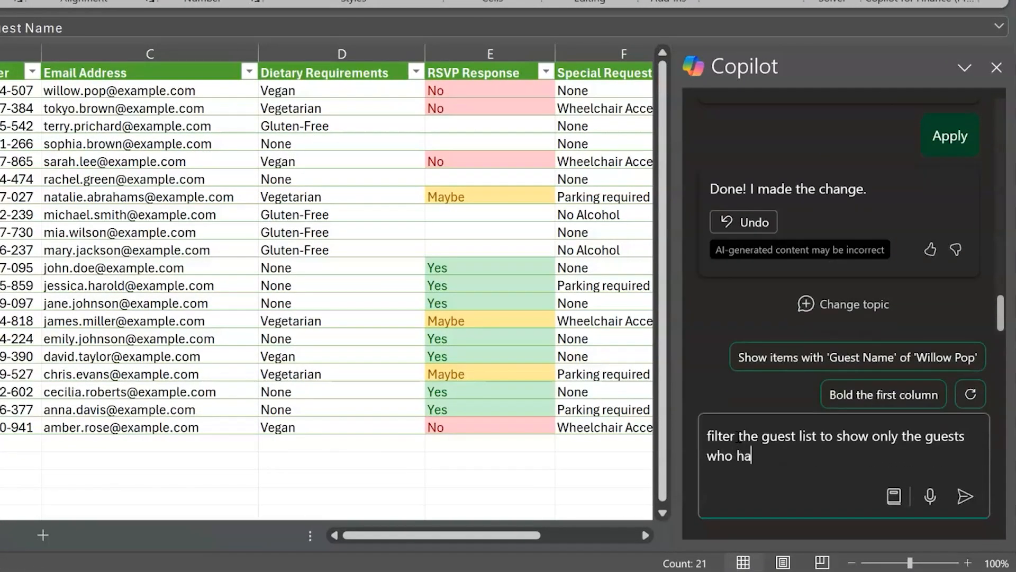
{"action": "type", "text": "ve not yet responded where the rsvp response is blank"}
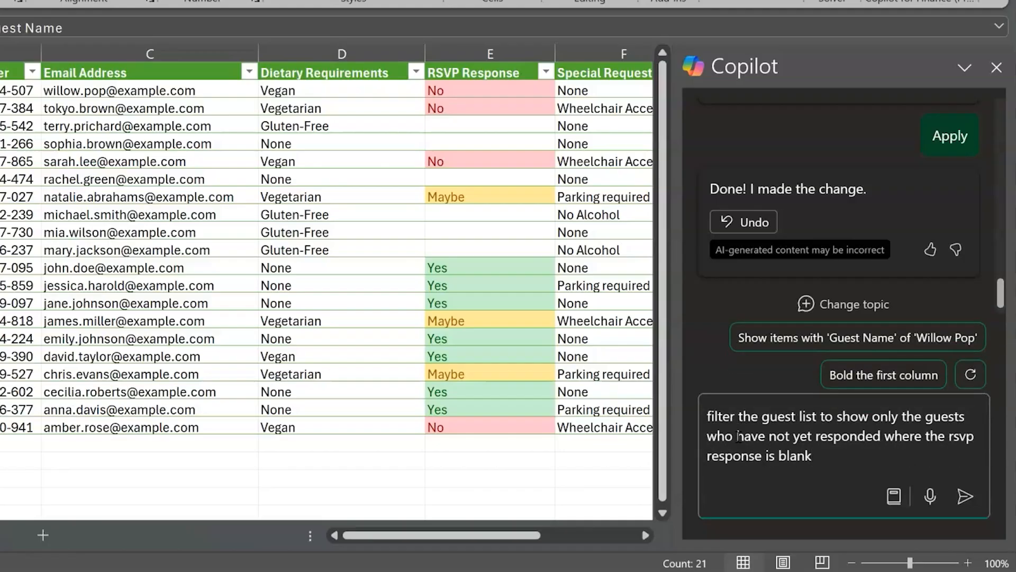
{"action": "left_click", "coordinate": [965, 496]}
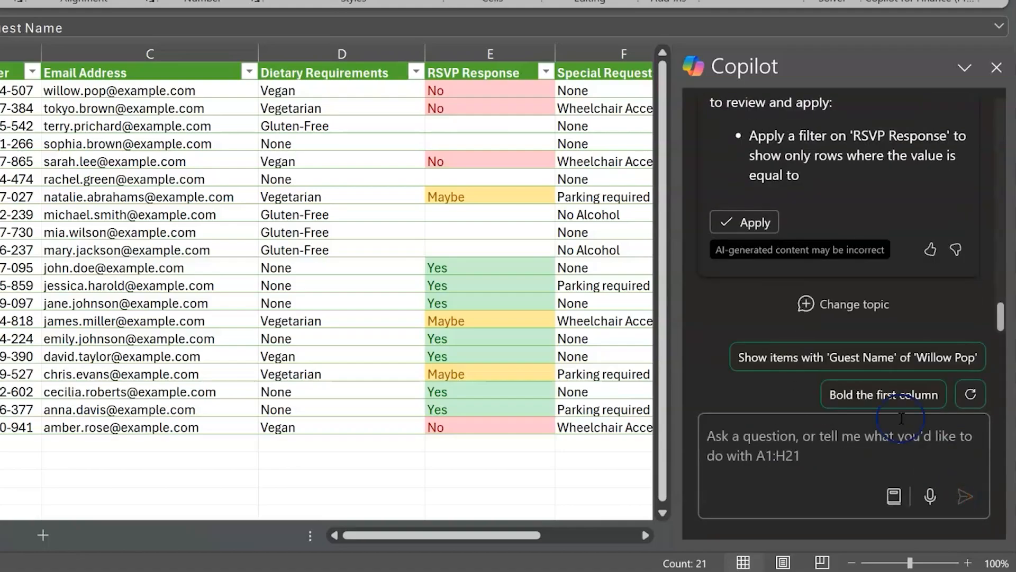
{"action": "left_click", "coordinate": [746, 222]}
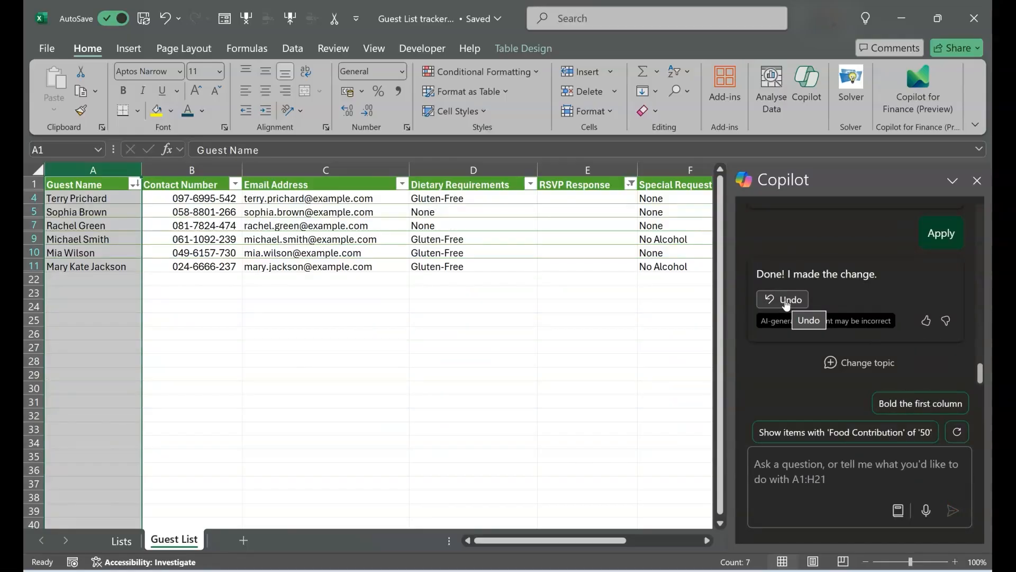
{"action": "left_click", "coordinate": [789, 300]}
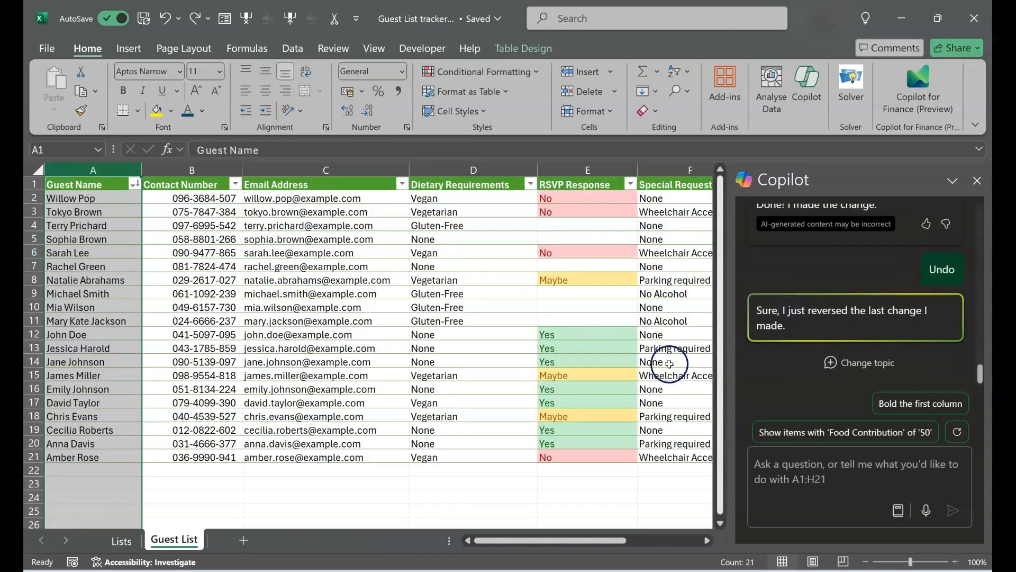
- Ask Copilot to calculate each guest's total contribution by adding the food and gift contributions, and insert it as a new column
{"action": "scroll", "coordinate": [608, 383], "scroll_direction": "right", "scroll_amount": 5}
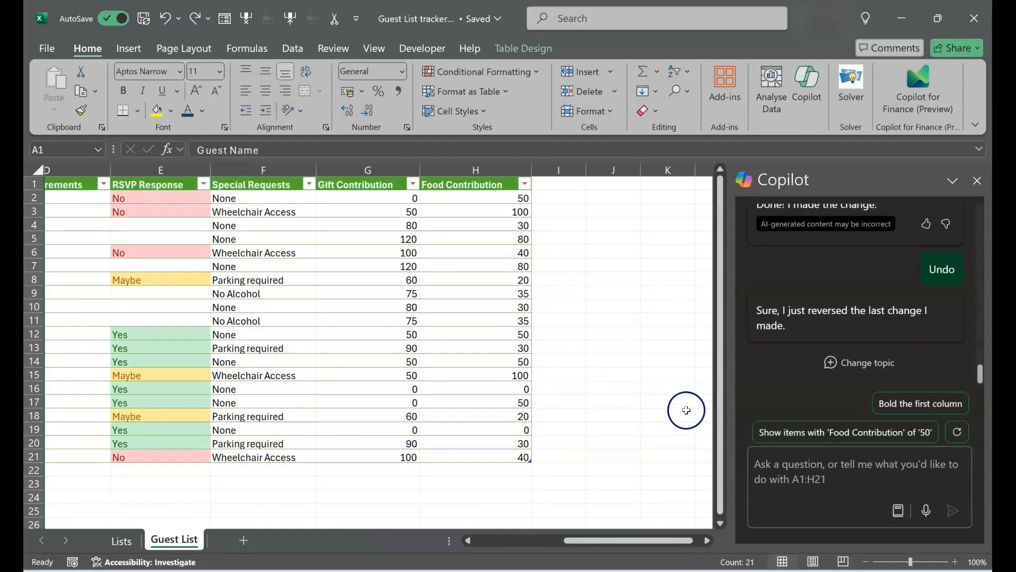
{"action": "left_click", "coordinate": [798, 449]}
{"action": "type", "text": "calculate the to"}
{"action": "type", "text": "t"}
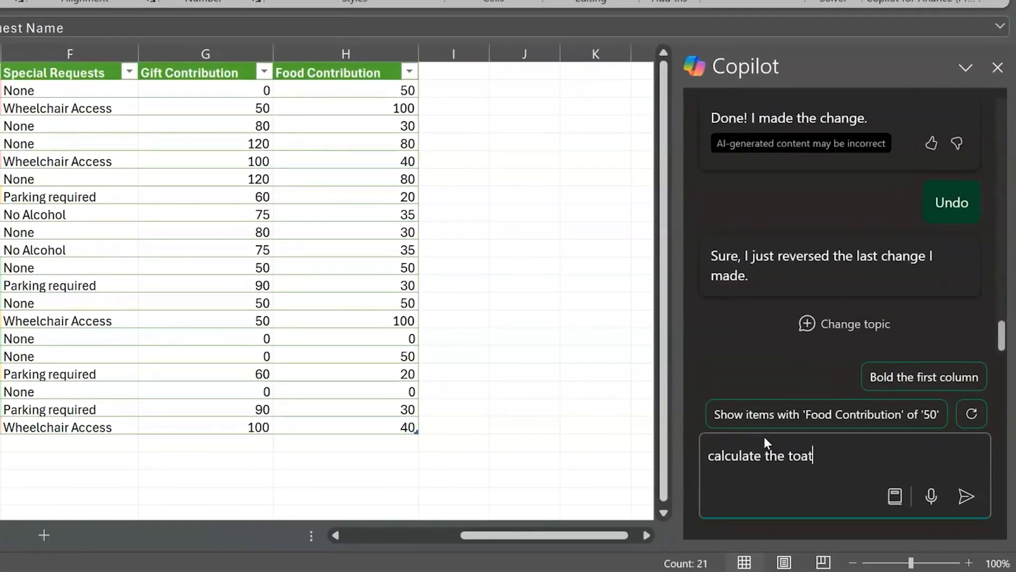
{"action": "type", "text": "al contribution from each guest by adding the goo"}
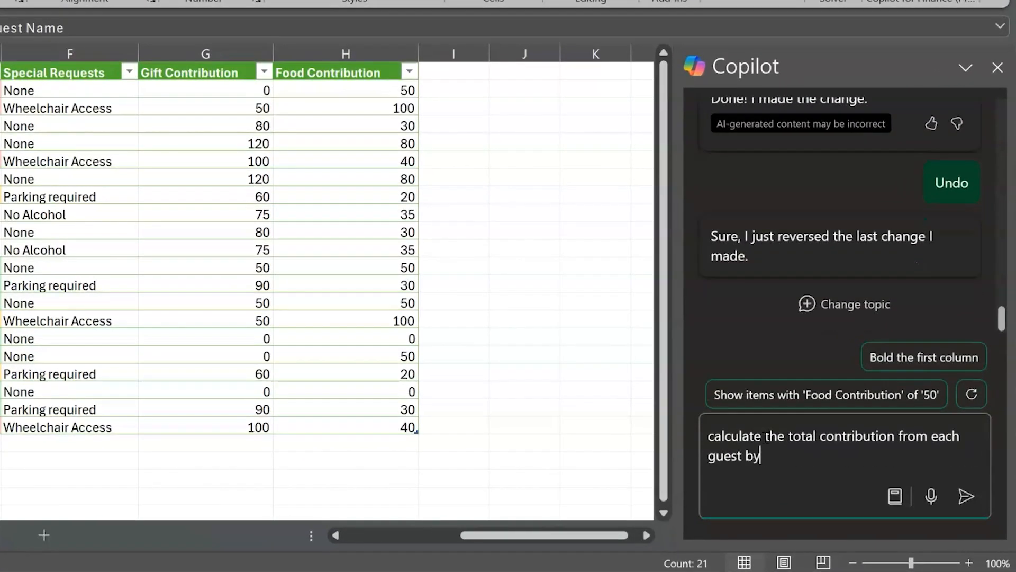
{"action": "key", "text": "BackSpace"}
{"action": "key", "text": "BackSpace"}
{"action": "key", "text": "BackSpace"}
{"action": "type", "text": "food and guft c"}
{"action": "key", "text": "BackSpace"}
{"action": "key", "text": "BackSpace"}
{"action": "key", "text": "BackSpace"}
{"action": "key", "text": "BackSpace"}
{"action": "key", "text": "BackSpace"}
{"action": "type", "text": "ift contribubtions"}
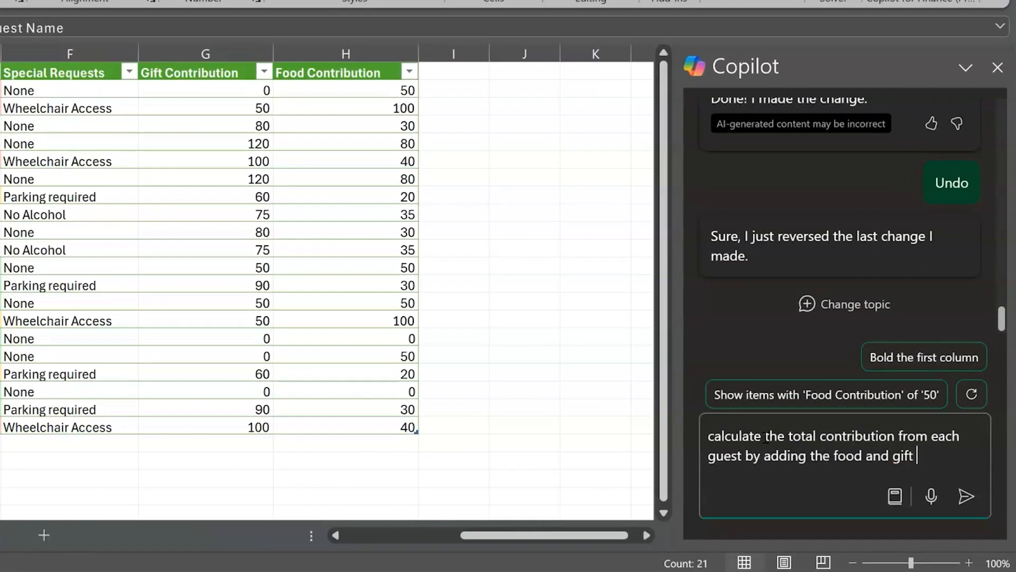
{"action": "key", "text": "BackSpace"}
{"action": "key", "text": "BackSpace"}
{"action": "key", "text": "BackSpace"}
{"action": "key", "text": "BackSpace"}
{"action": "key", "text": "BackSpace"}
{"action": "key", "text": "BackSpace"}
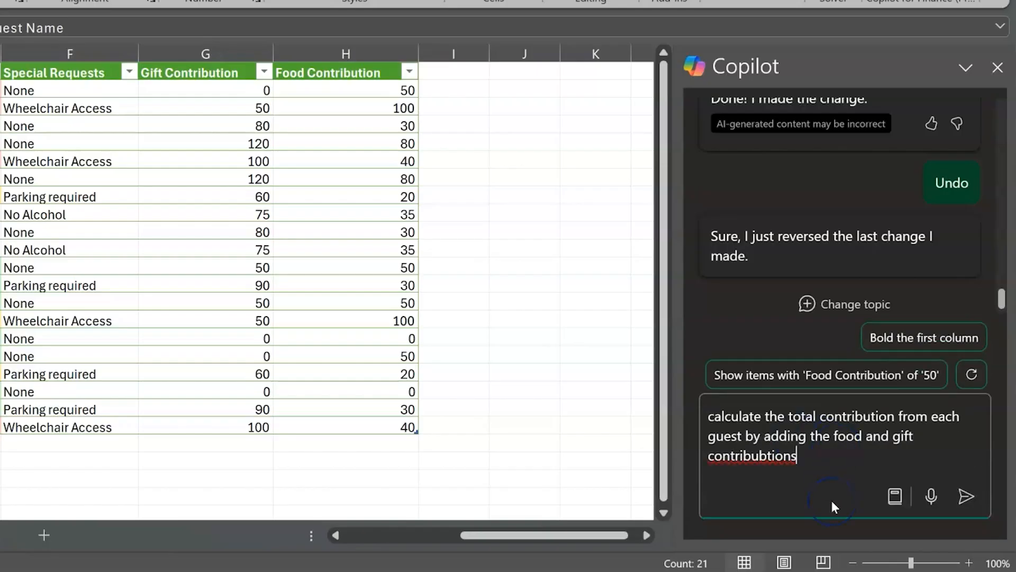
{"action": "type", "text": "tions"}
{"action": "left_click", "coordinate": [967, 496]}
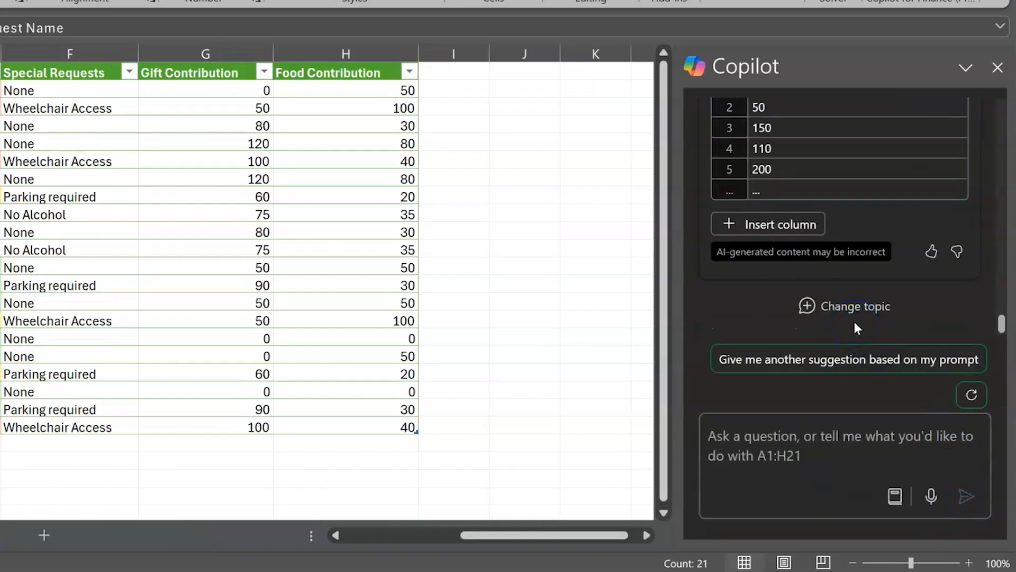
{"action": "left_click", "coordinate": [751, 228]}
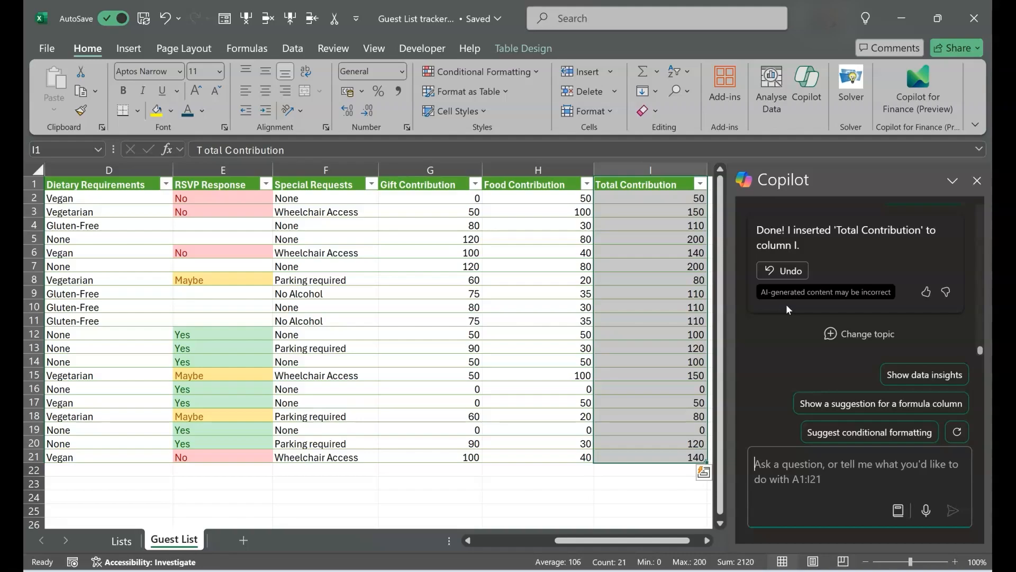
- Ask Copilot to summarise the number of guests per dietary requirement and add the summary to a new sheet
{"action": "left_click", "coordinate": [812, 460]}
{"action": "type", "text": "summarise the number of guests per dieatry"}
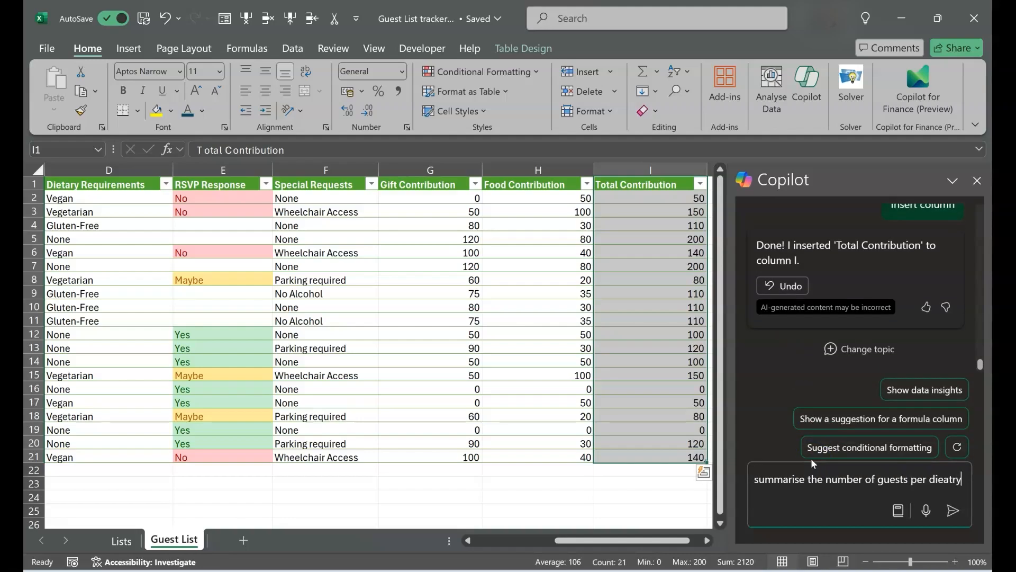
{"action": "key", "text": "BackSpace"}
{"action": "key", "text": "BackSpace"}
{"action": "key", "text": "BackSpace"}
{"action": "key", "text": "BackSpace"}
{"action": "type", "text": "tary requirement"}
{"action": "key", "text": "Return"}
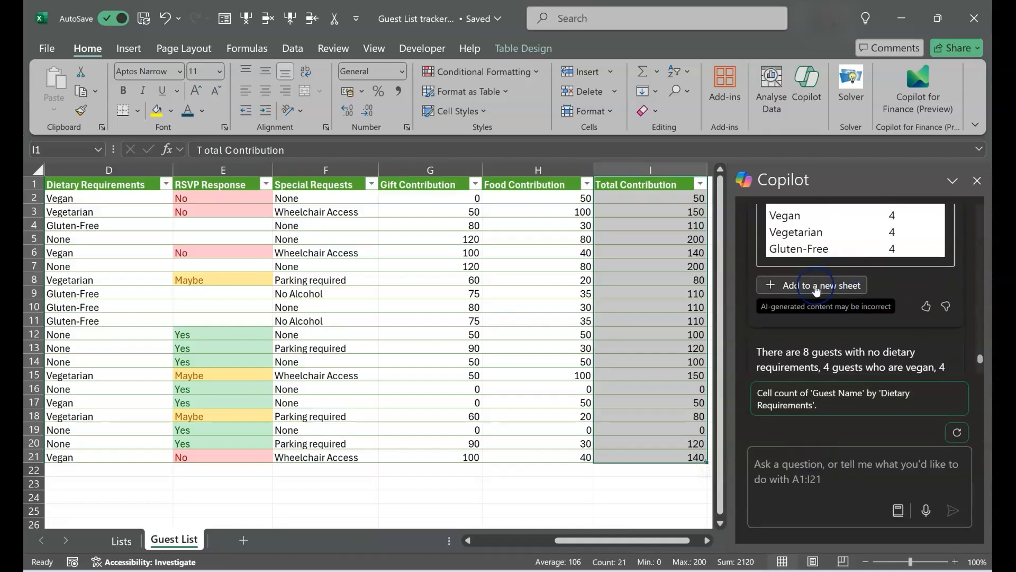
{"action": "left_click", "coordinate": [825, 286]}
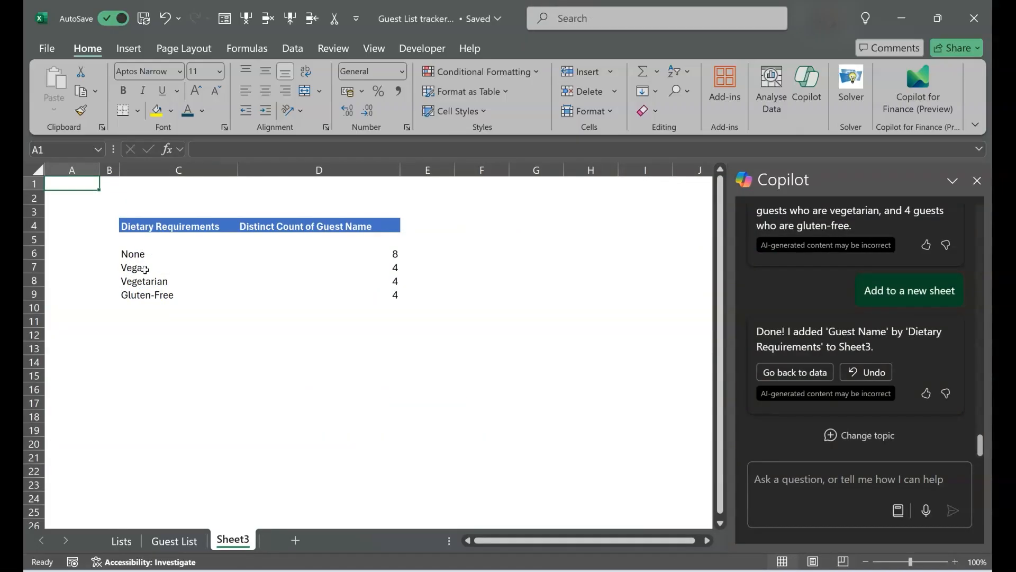
- Return to the Guest List sheet, ask Copilot to summarise the number of guests per RSVP response, and add it to a new sheet
{"action": "left_click", "coordinate": [171, 540]}
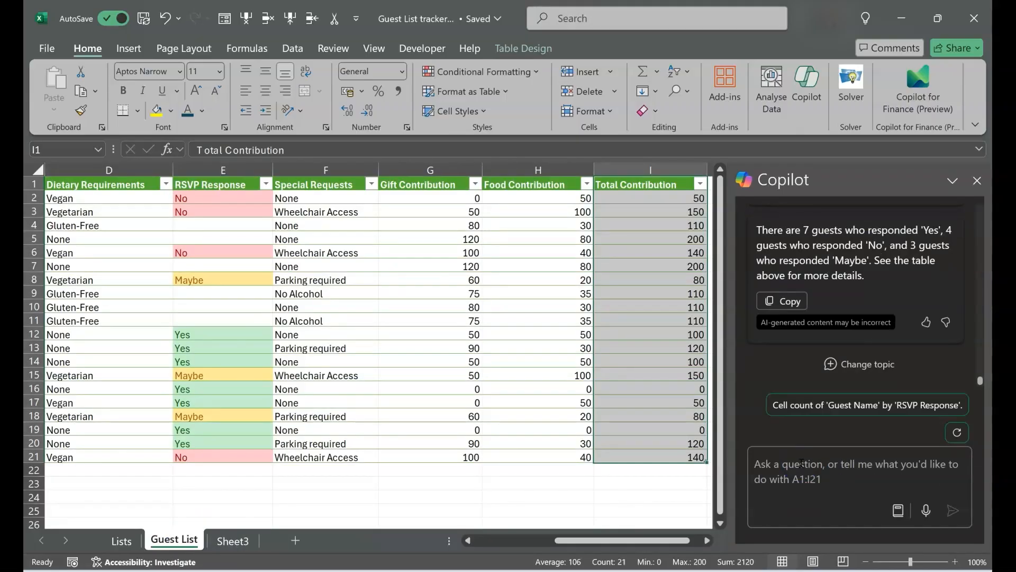
{"action": "left_click", "coordinate": [802, 464]}
{"action": "type", "text": "summari"}
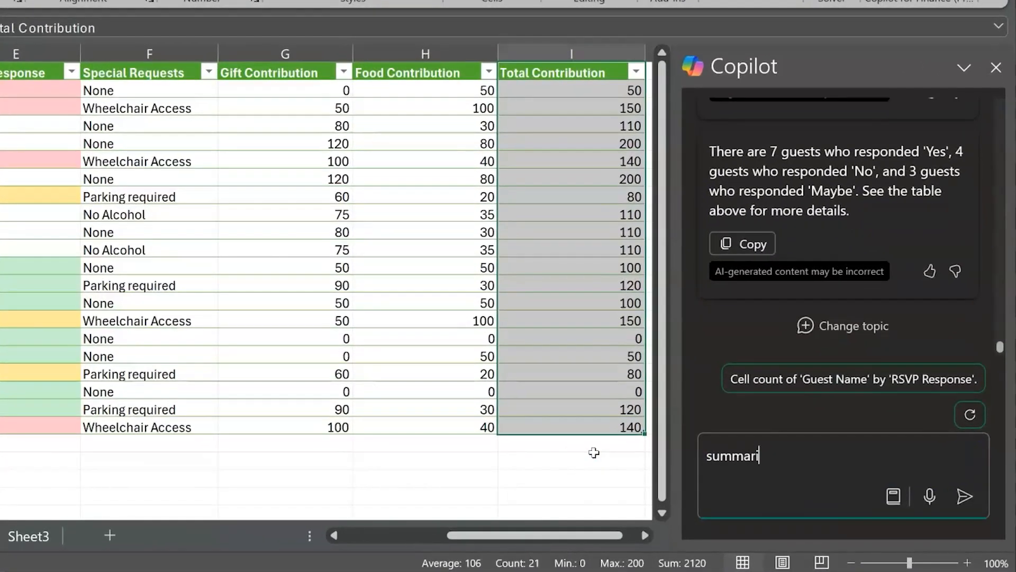
{"action": "type", "text": "se the number of guests per RSVP response"}
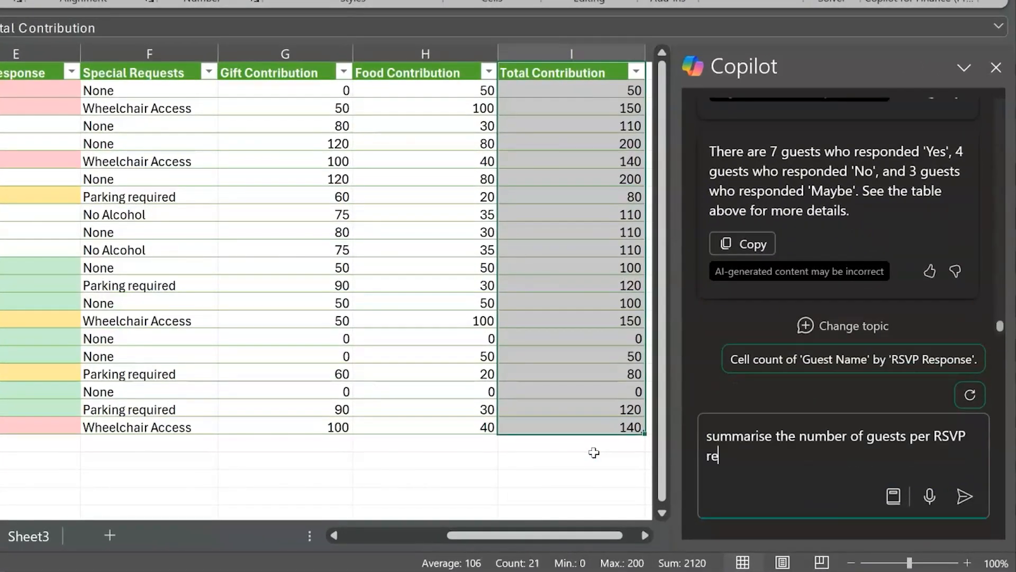
{"action": "left_click", "coordinate": [963, 495]}
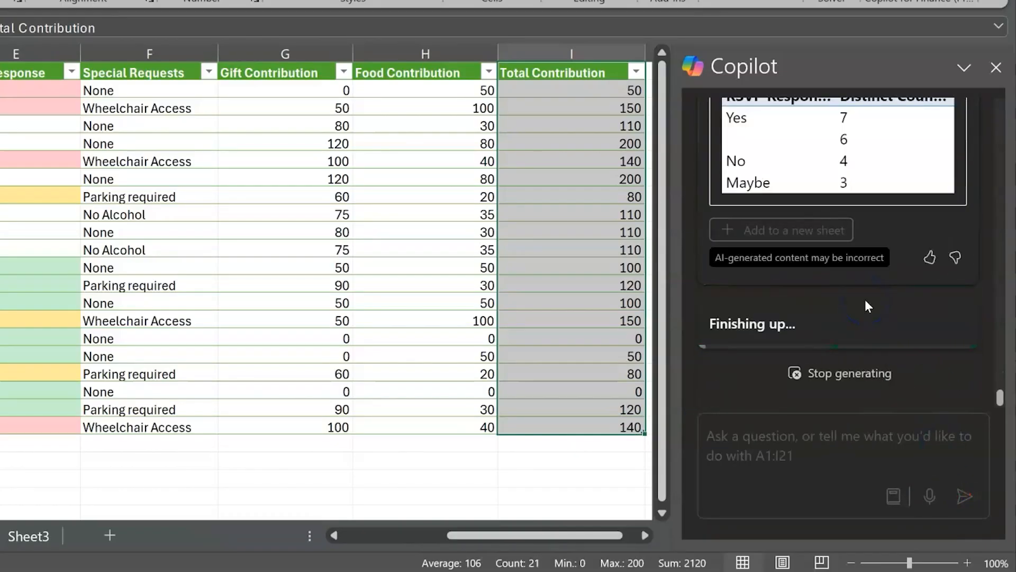
{"action": "left_click", "coordinate": [786, 211]}
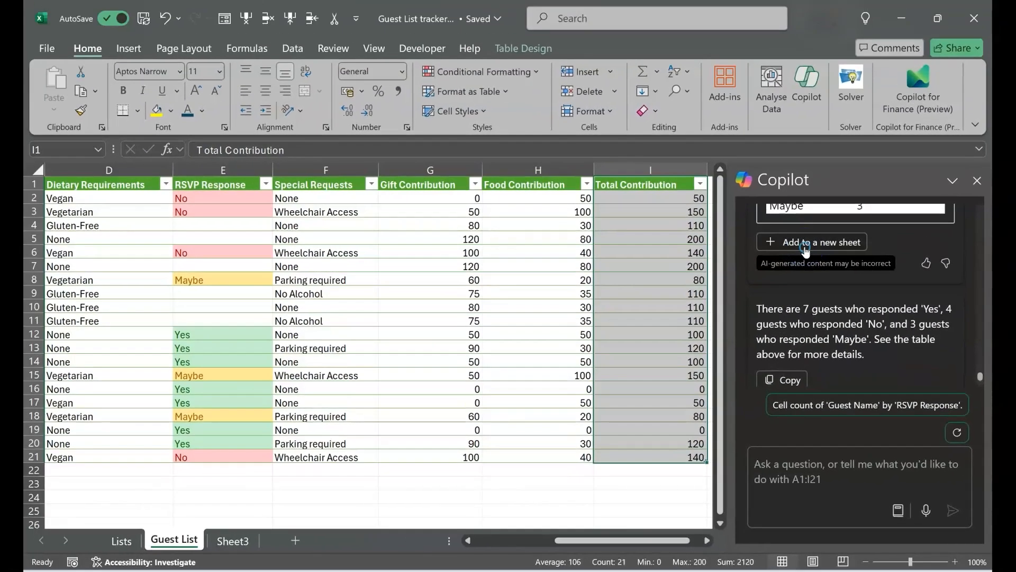
{"action": "left_click", "coordinate": [781, 59]}
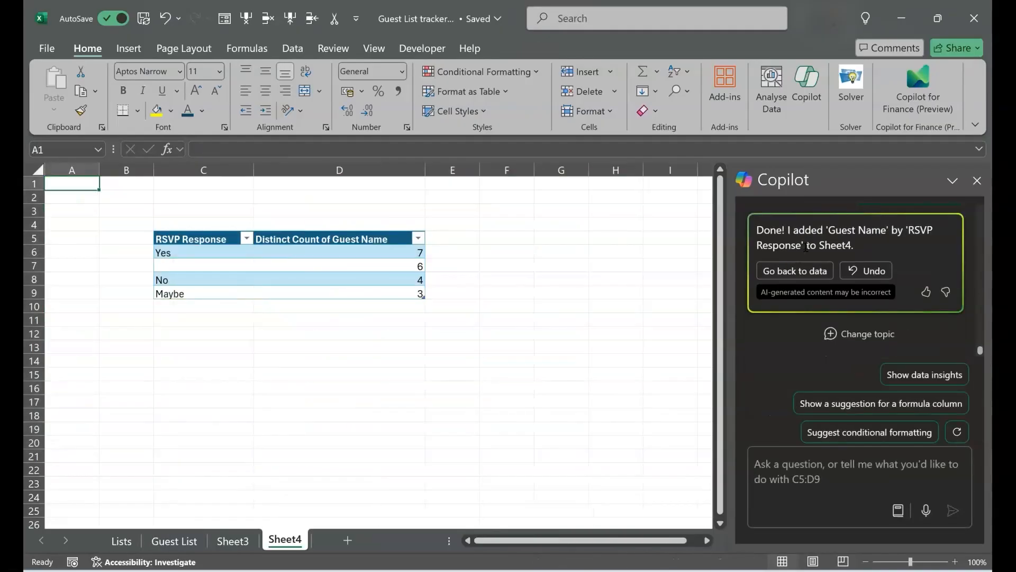
- Switch to the Lists sheet
{"action": "left_click", "coordinate": [121, 540]}
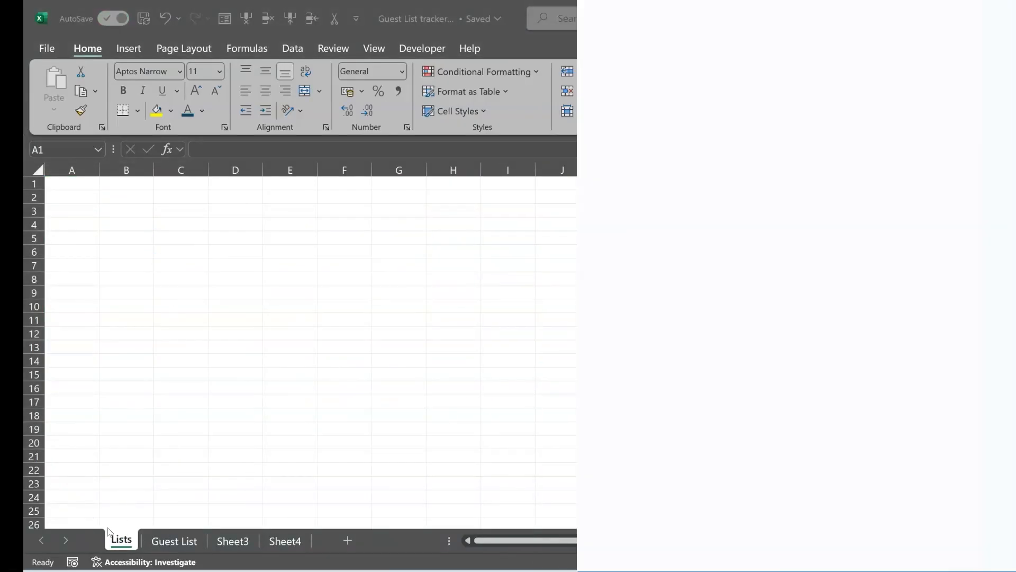